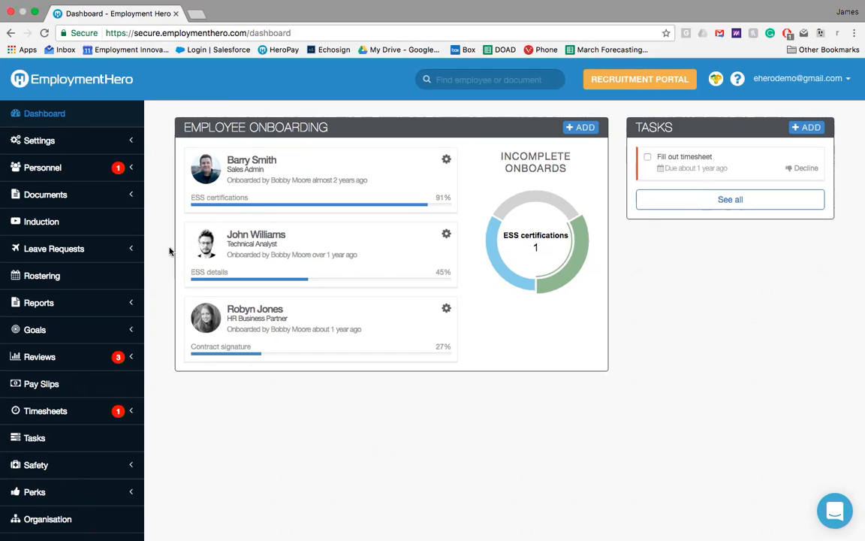
Step: Open the company policies and browse the work policy templates available for adding a new policy
left_click(100, 194)
left_click(52, 249)
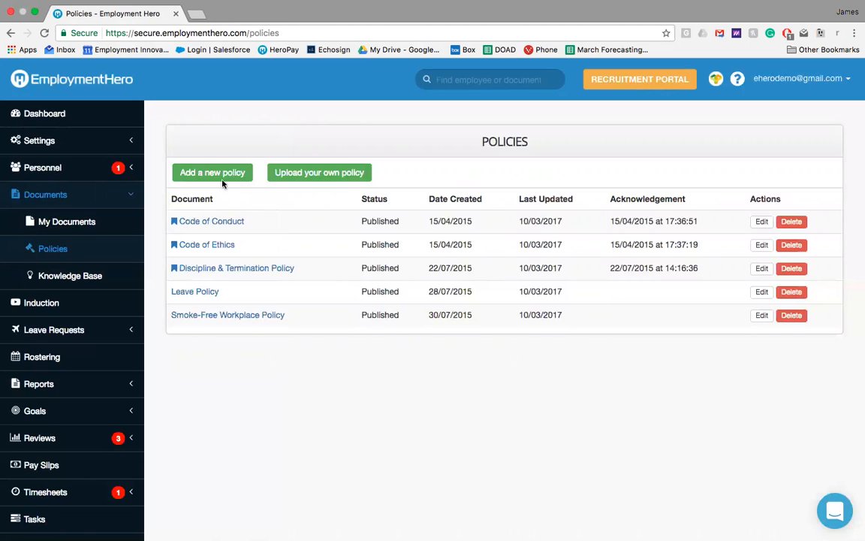
left_click(203, 168)
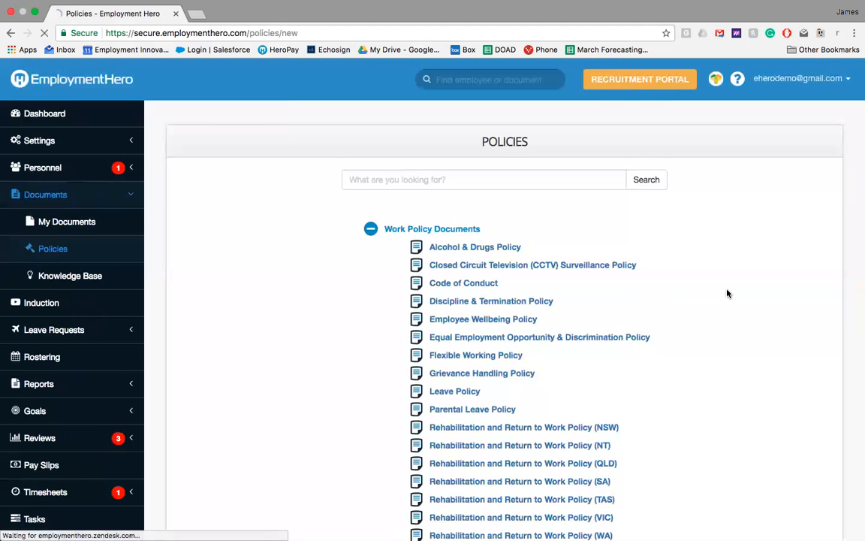
scroll(727, 293, "down", 5)
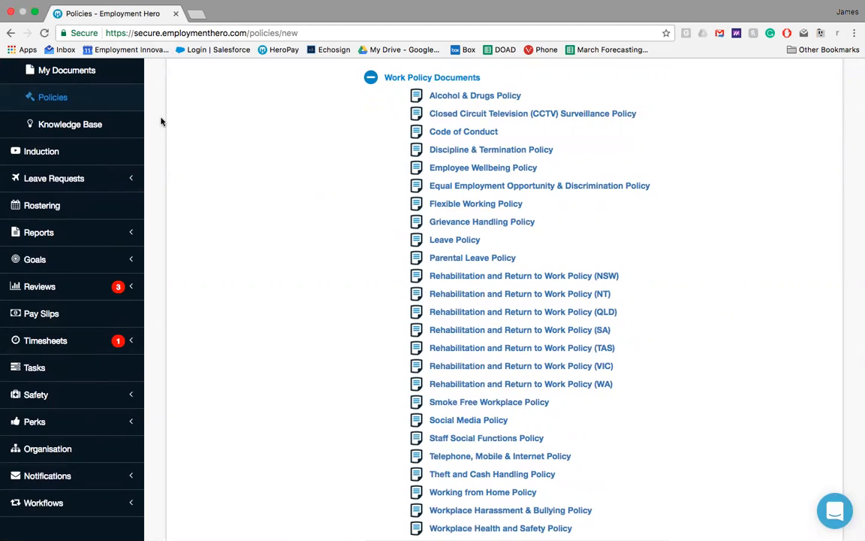
Step: Return to the policies list, view the form for uploading your own policy, and close it without uploading
left_click(111, 110)
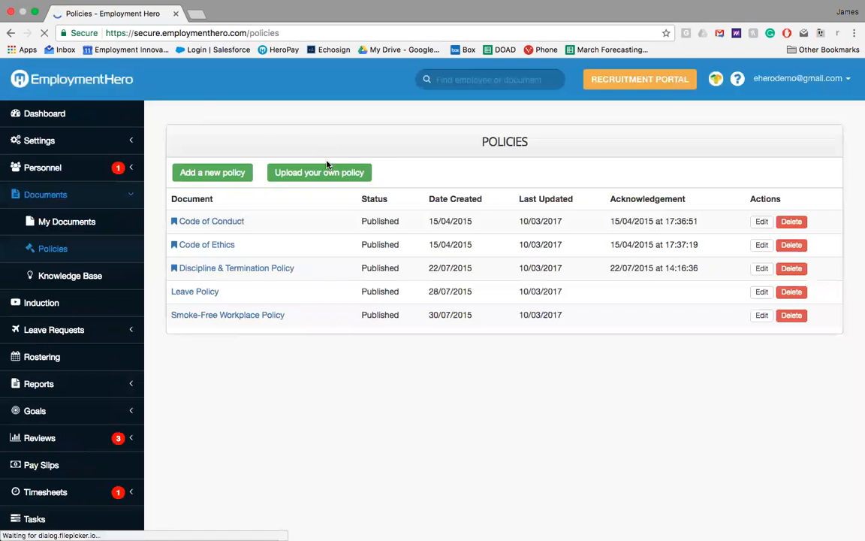
left_click(328, 172)
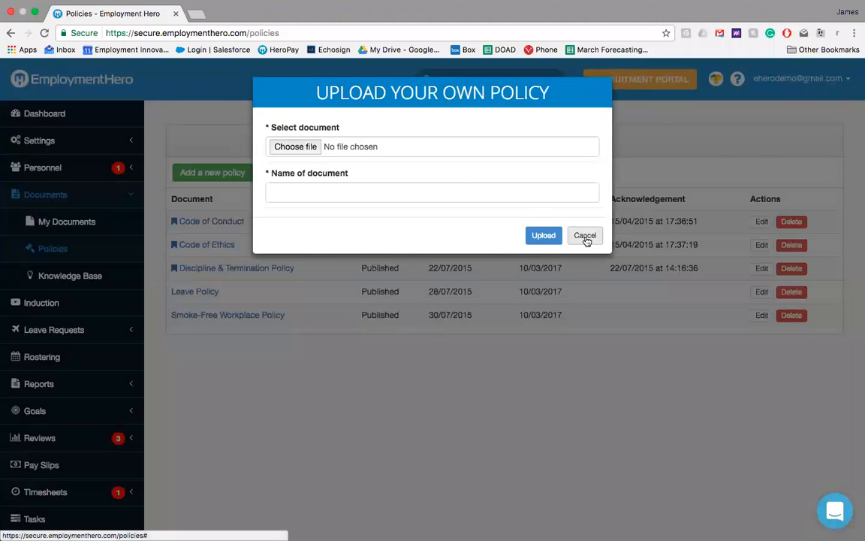
left_click(586, 237)
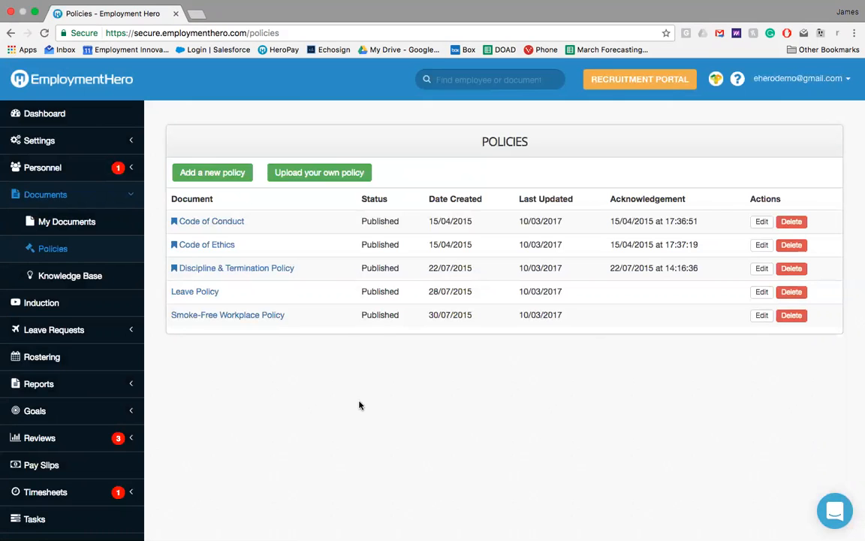
Step: Open the compliance report and view the overdue items for policies and induction content
left_click(123, 384)
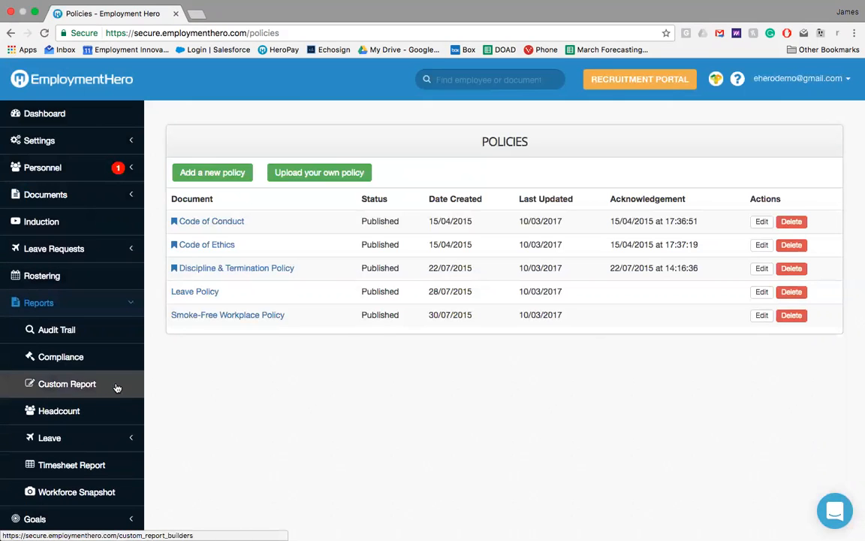
left_click(113, 358)
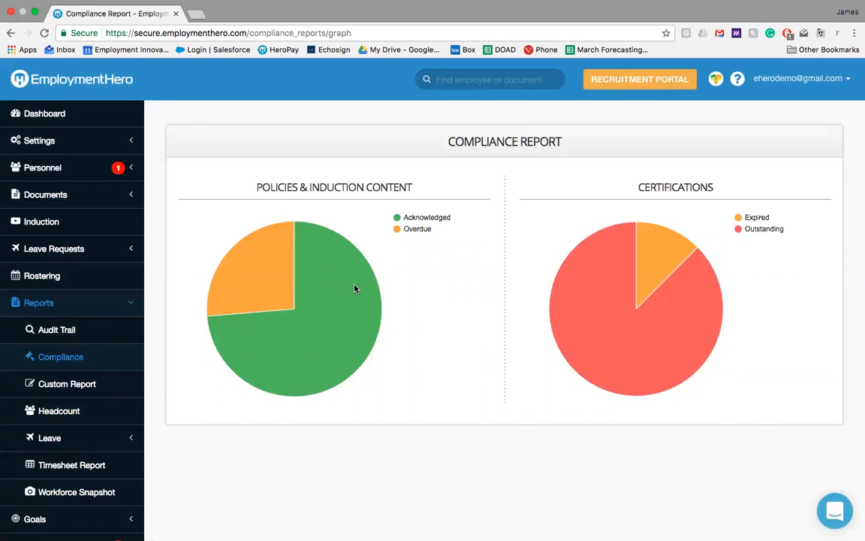
mouse_move(348, 293)
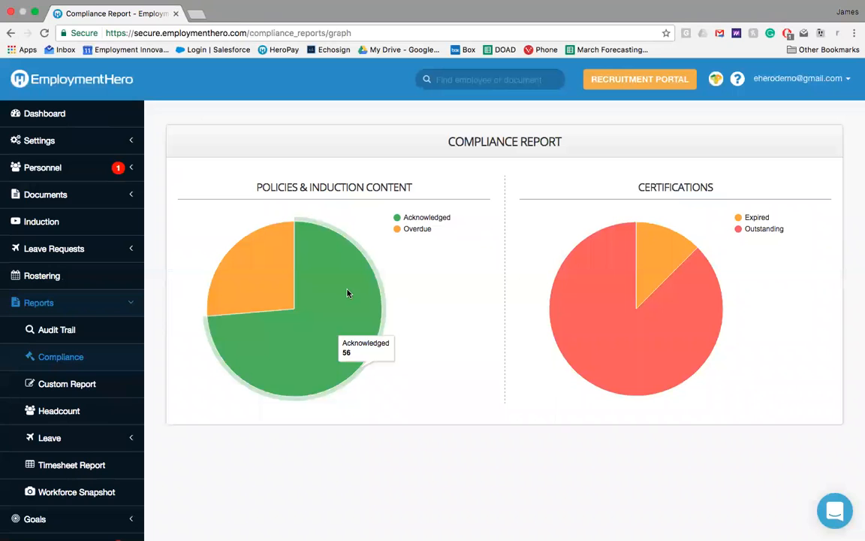
mouse_move(261, 286)
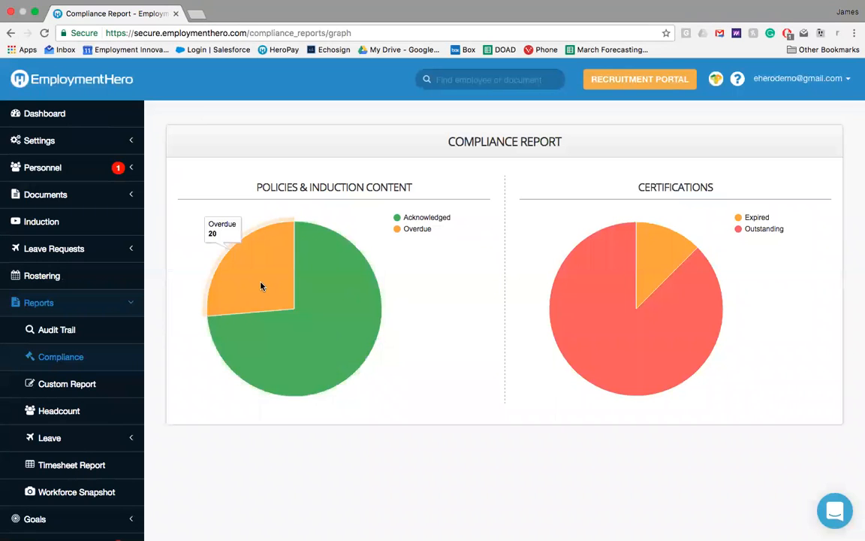
left_click(261, 287)
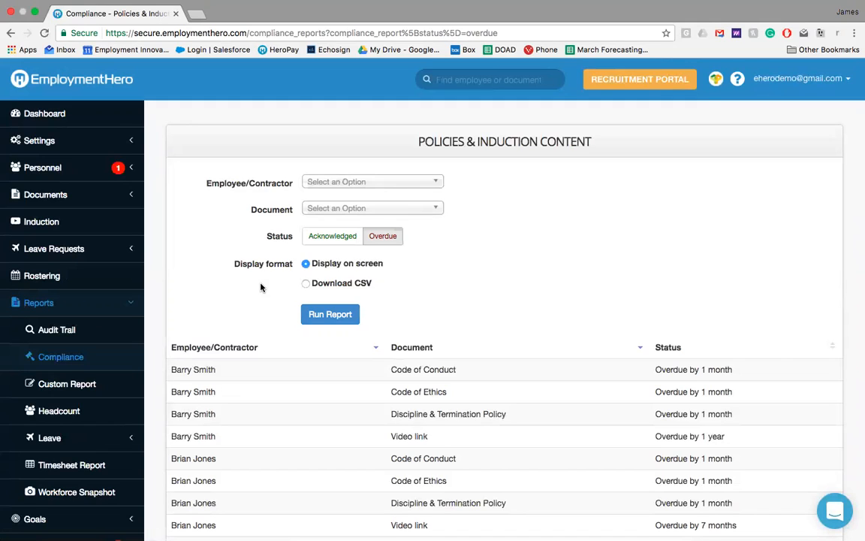
Step: Return to the dashboard and start onboarding a new employee
left_click(125, 309)
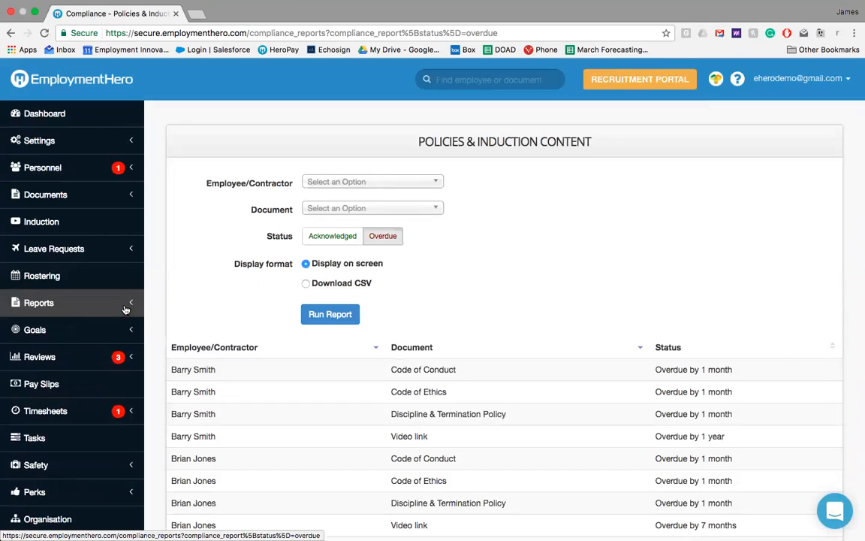
left_click(82, 125)
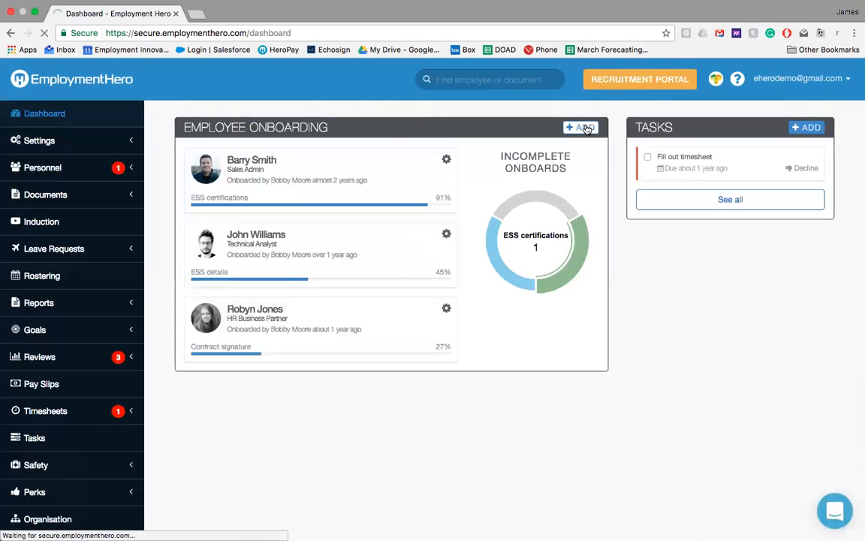
left_click(582, 128)
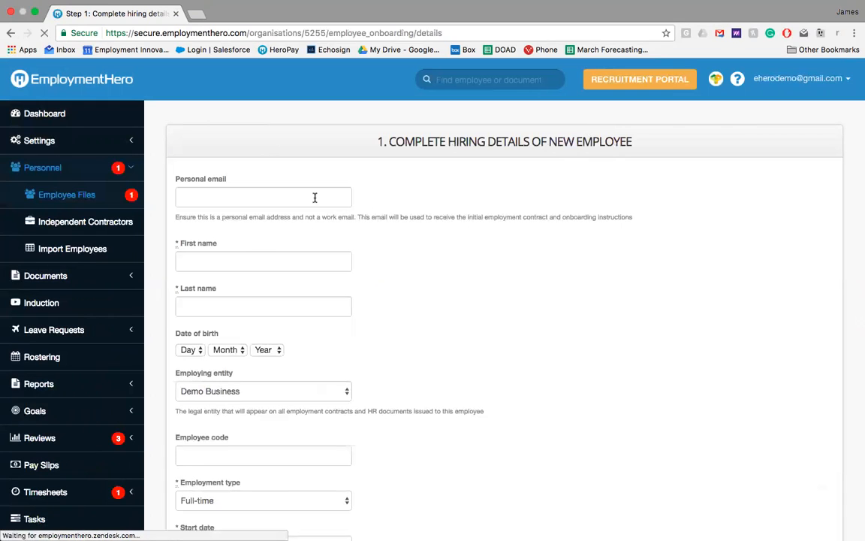
Step: Enter the new employee's personal email, first name and last name in the hiring details
left_click(314, 197)
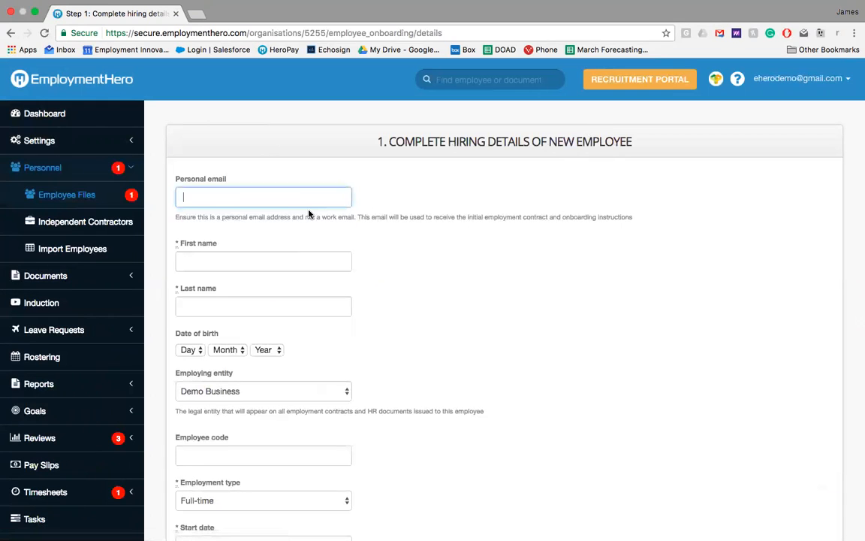
left_click(312, 198)
left_click(303, 214)
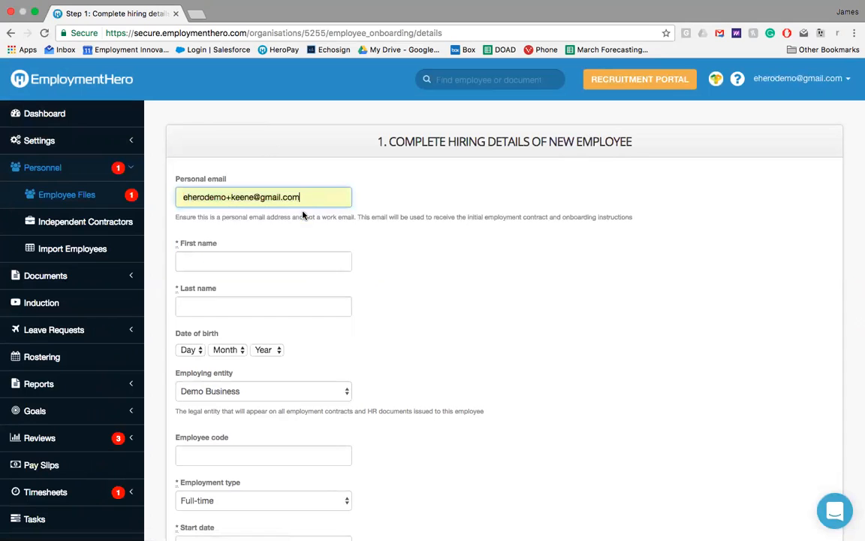
left_click(277, 266)
left_click(276, 280)
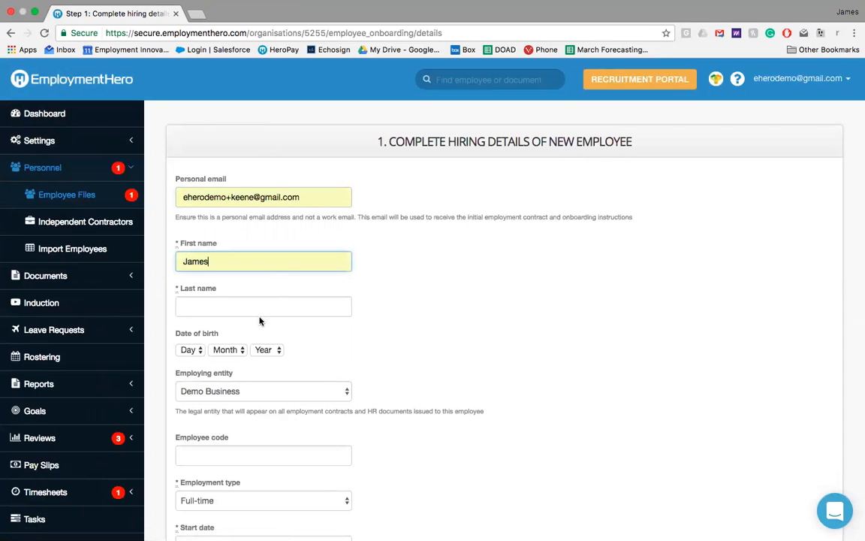
left_click(259, 308)
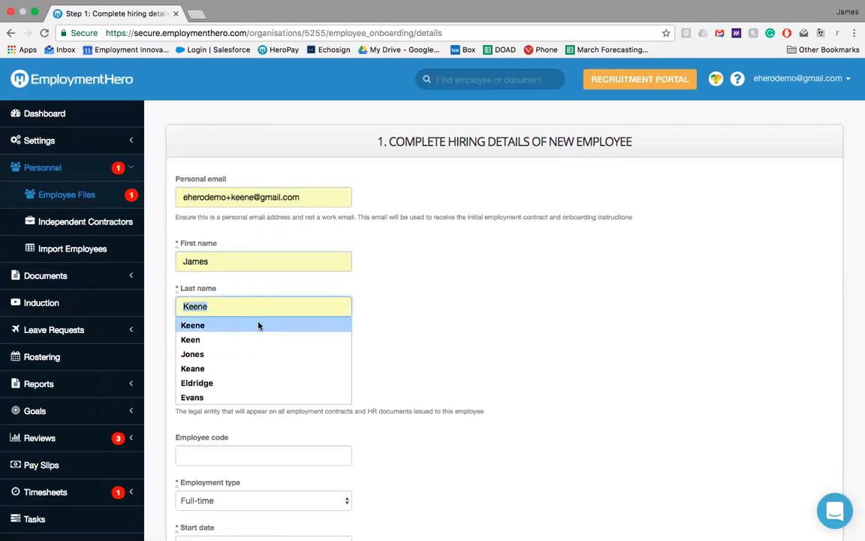
left_click(259, 324)
Step: Set the employee's start date to 11/04/2017 and the job title to Test position
scroll(483, 315, "down", 5)
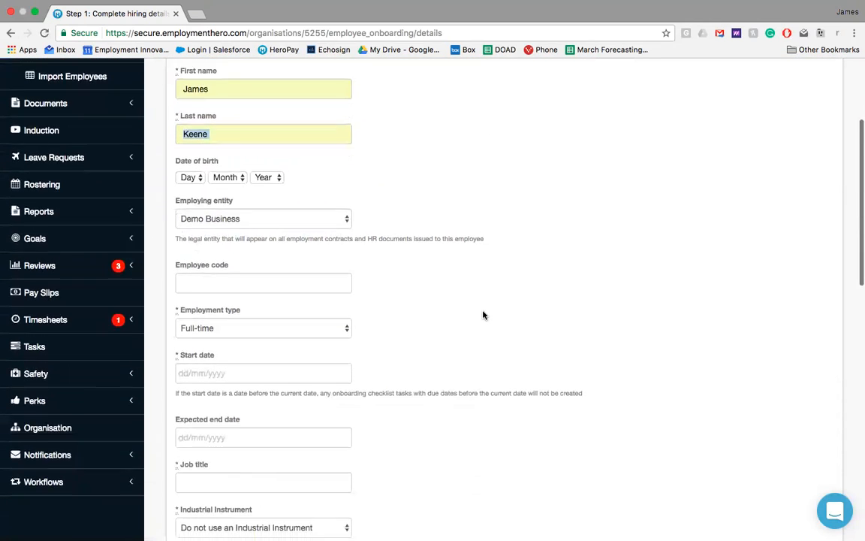
left_click(284, 234)
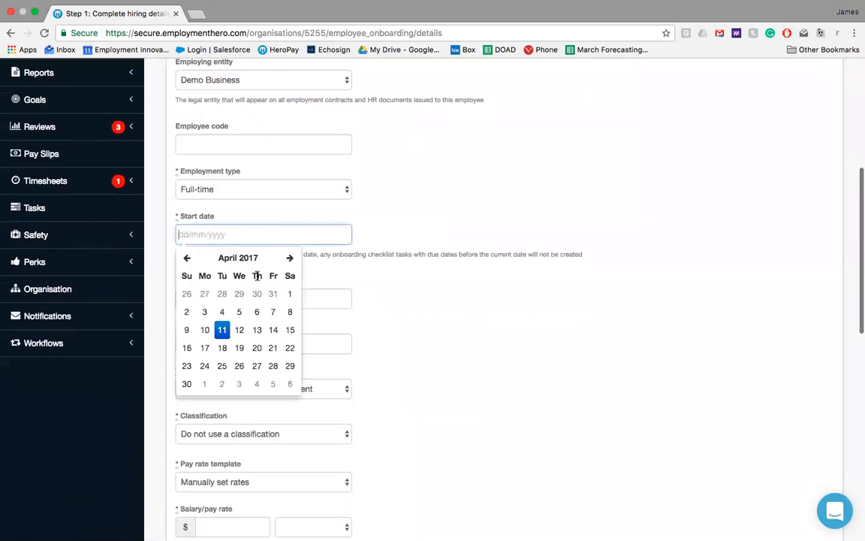
left_click(222, 331)
left_click(210, 343)
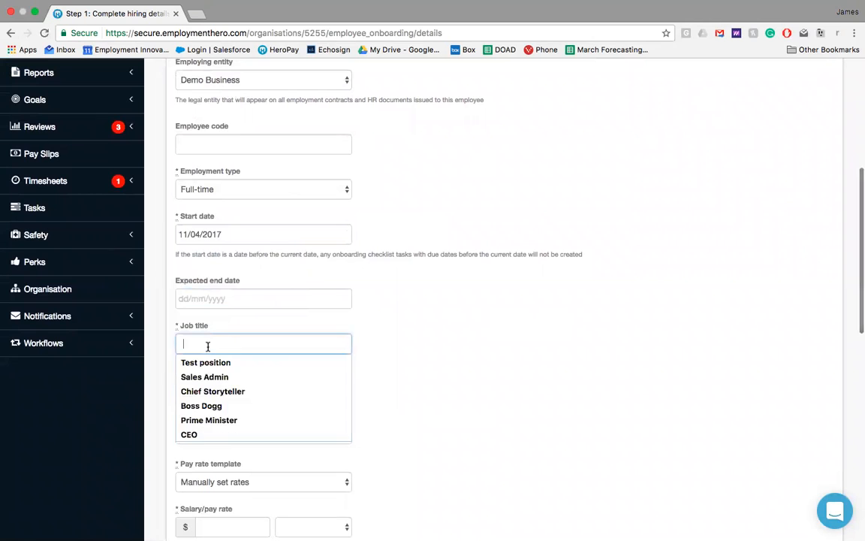
left_click(211, 362)
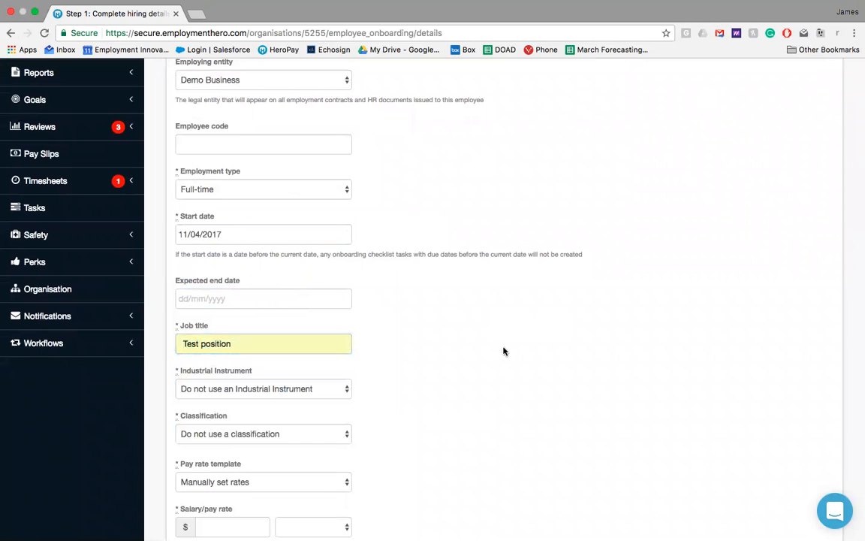
Step: Set the employee's salary/pay rate to $25 per hour
scroll(504, 351, "down", 4)
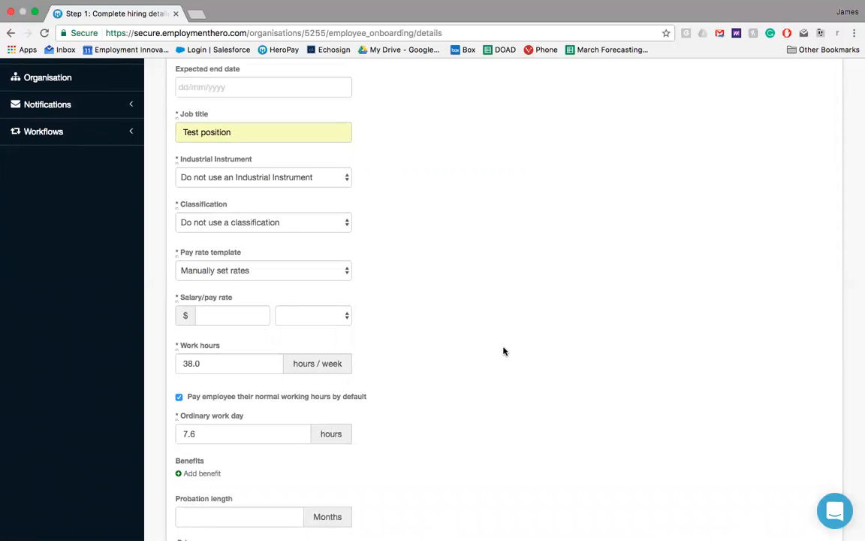
scroll(504, 351, "down", 5)
left_click(253, 96)
left_click(240, 110)
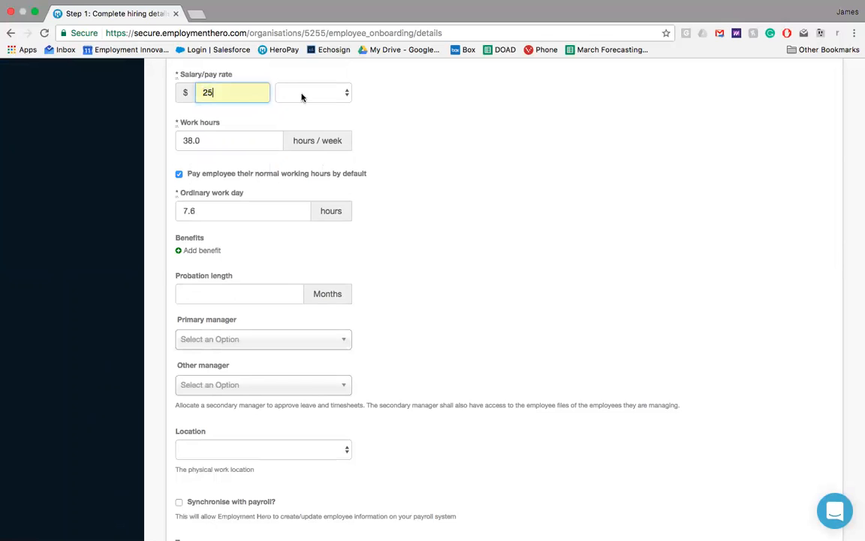
left_click(306, 94)
left_click(310, 137)
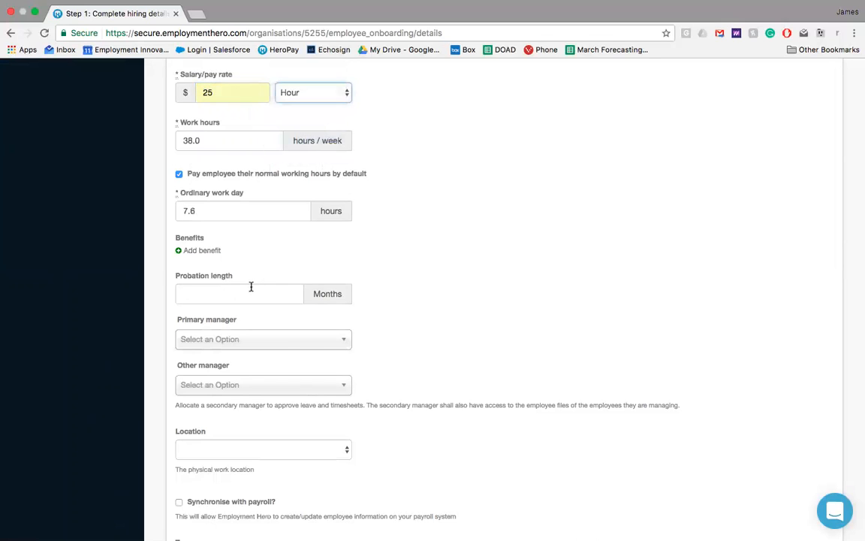
Step: Set the probation length to 6 months and assign the first listed person as primary manager
left_click(246, 296)
type("6")
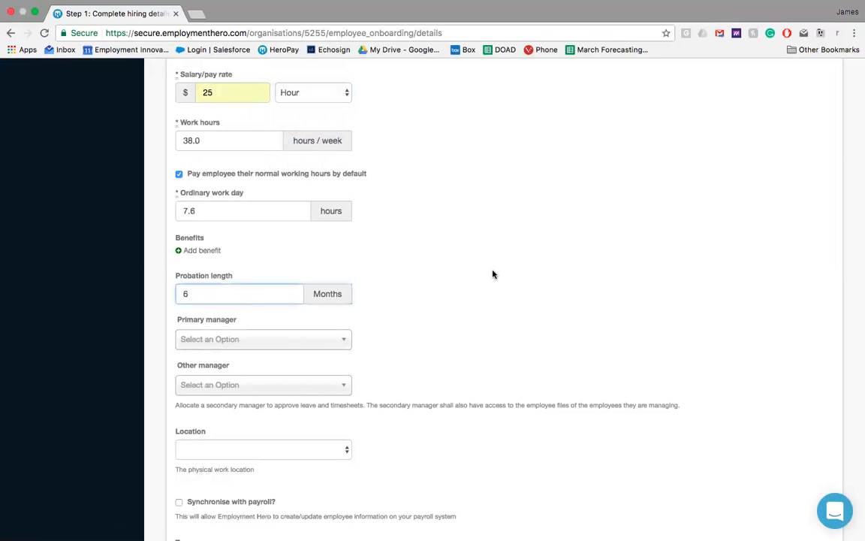
scroll(493, 275, "down", 3)
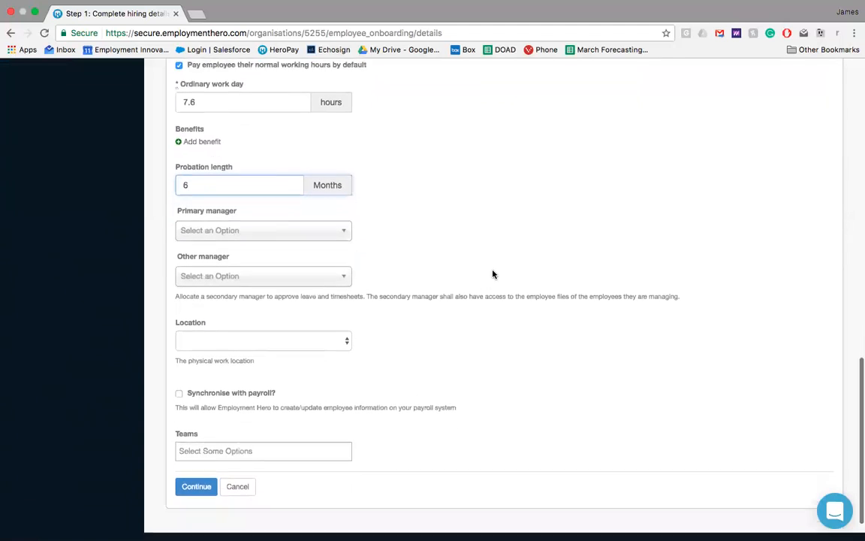
left_click(266, 219)
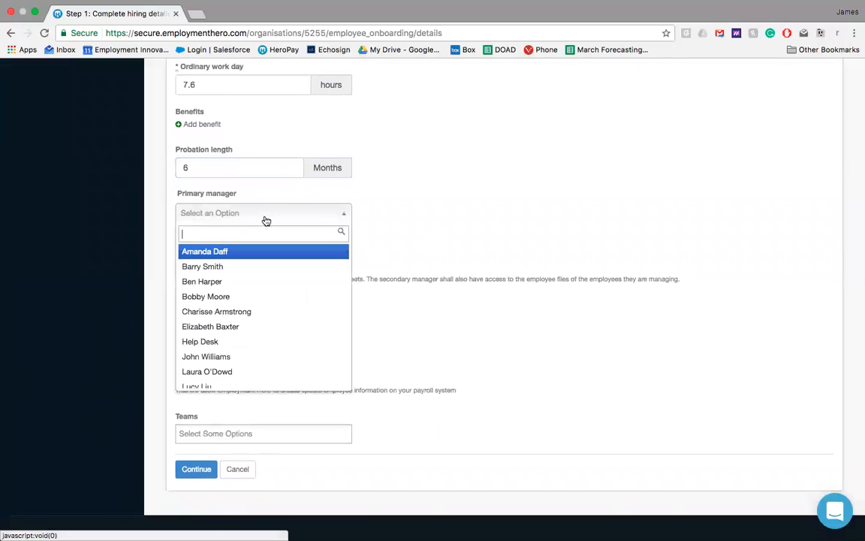
left_click(244, 251)
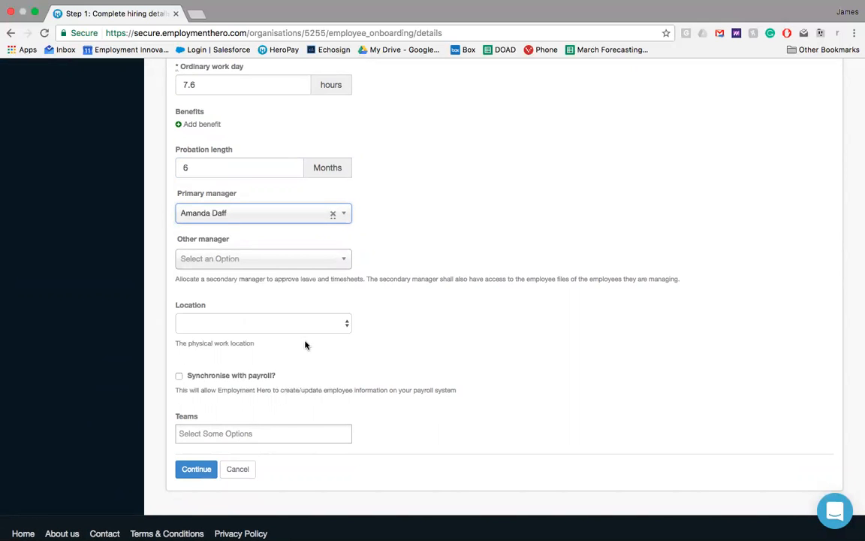
Step: Submit the hiring details and choose the Employment Contract - Casual Employees template for drafting
left_click(197, 475)
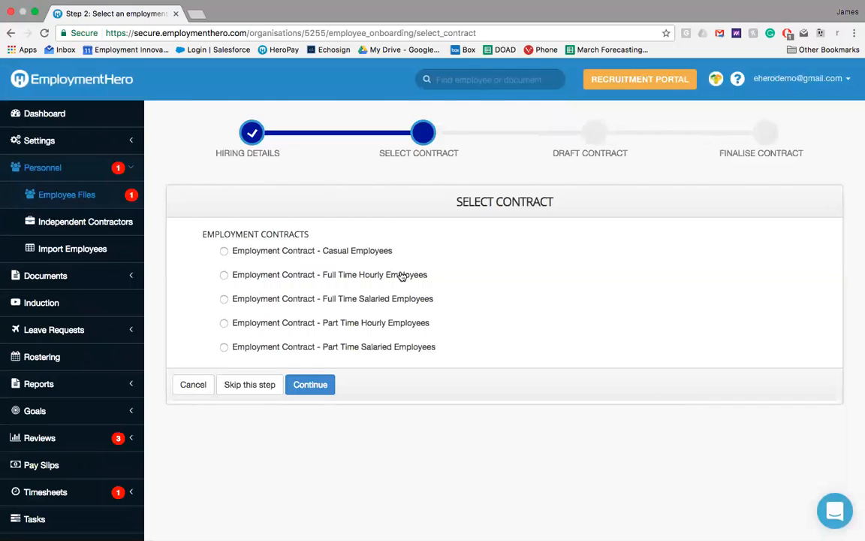
left_click(322, 255)
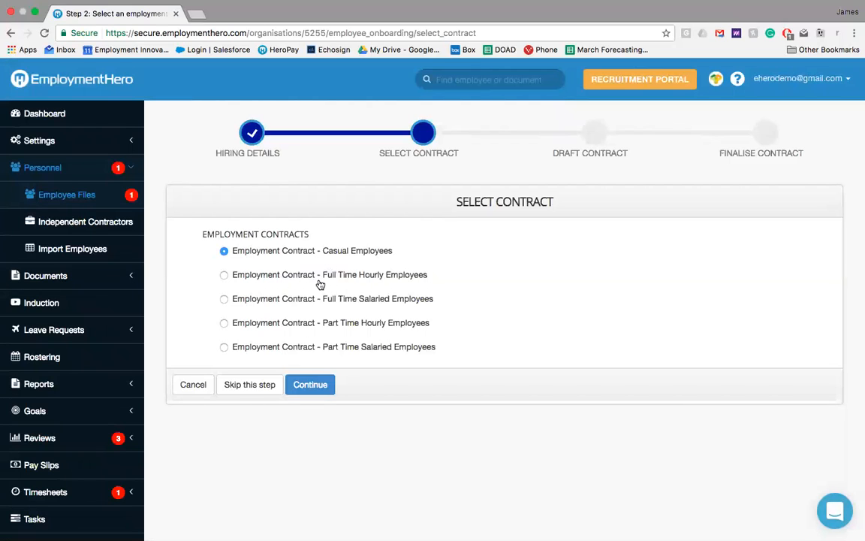
left_click(310, 388)
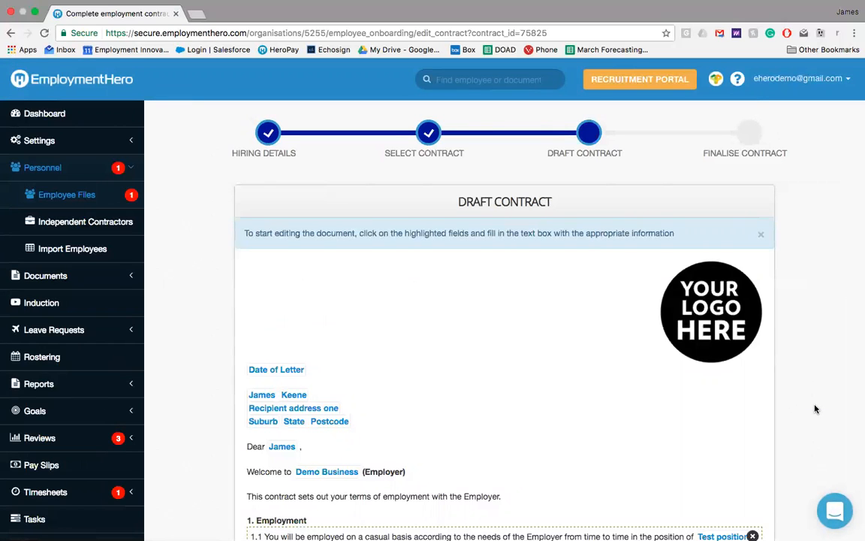
Step: Set the date of letter in the draft contract to 11/04/2017
scroll(816, 409, "down", 3)
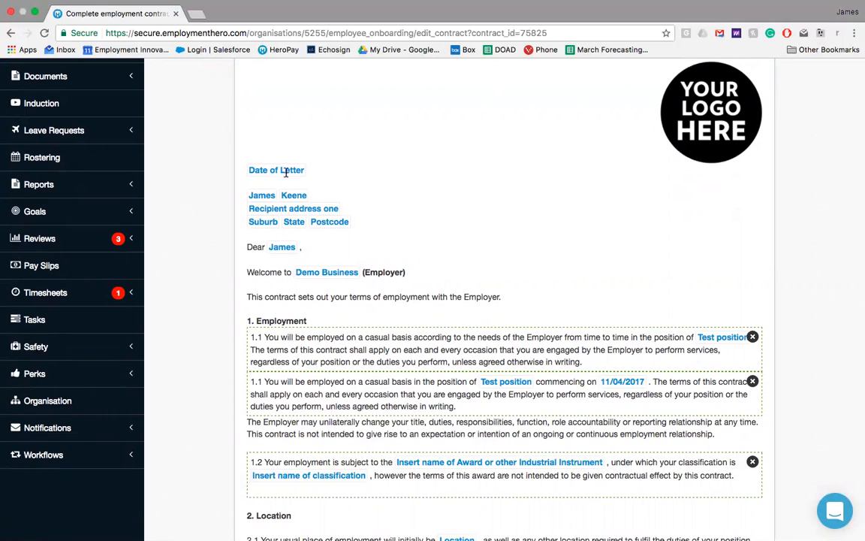
left_click(259, 169)
left_click(291, 268)
Step: Remove optional clause 1.2 about the award and the first of the two 1.1 clauses from the contract's Employment section
scroll(461, 254, "down", 1)
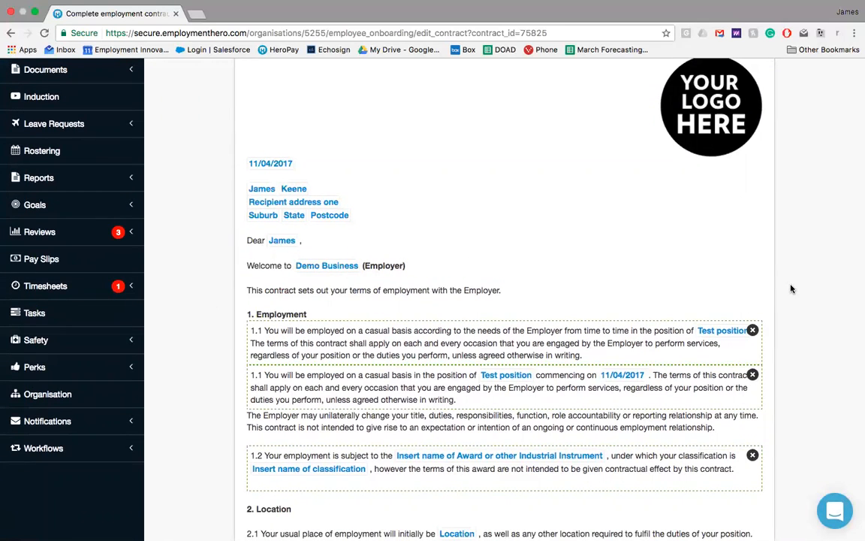
scroll(791, 288, "down", 5)
scroll(791, 288, "down", 3)
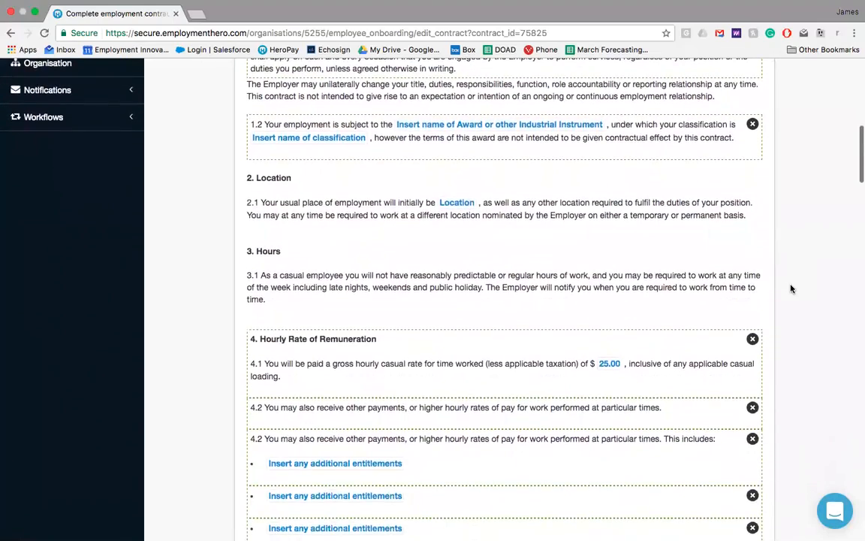
scroll(791, 289, "up", 4)
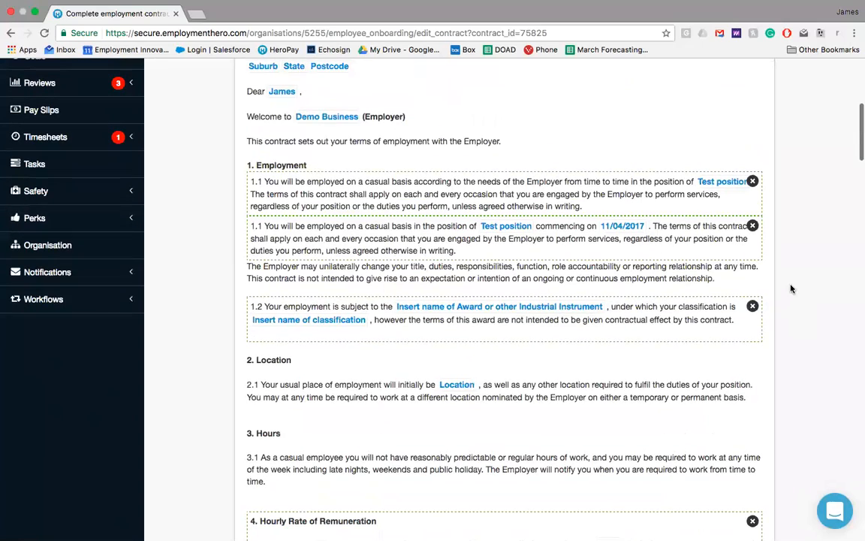
left_click(751, 307)
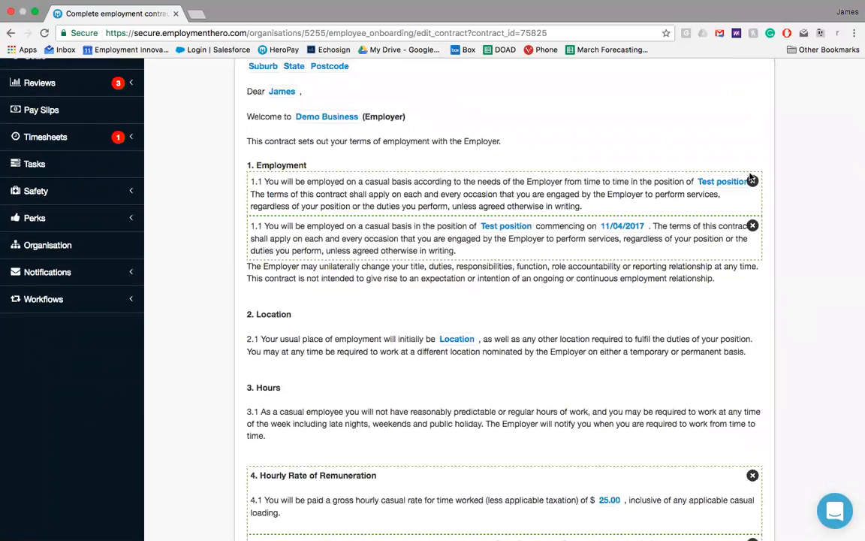
left_click(752, 181)
Step: Fill in the first additional entitlement under clause 4.2 with "Free text"
scroll(753, 181, "down", 5)
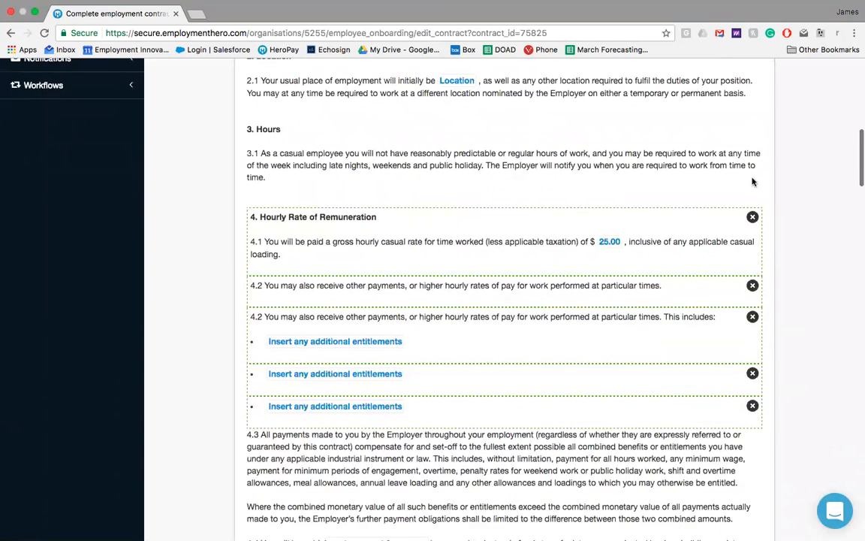
left_click(381, 343)
type("Free text")
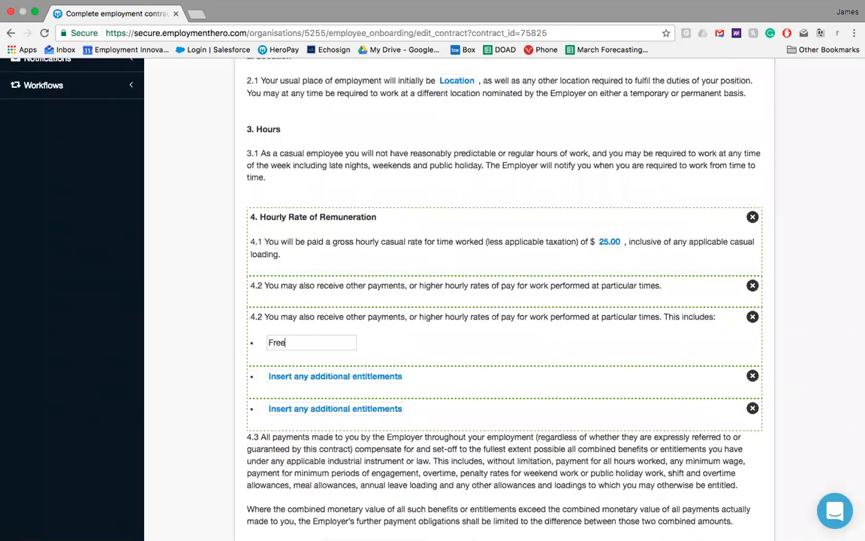
key("Return")
Step: Set the payment frequency in clause 4.4 to fortnightly and continue to the contract finalisation stage
scroll(345, 353, "down", 5)
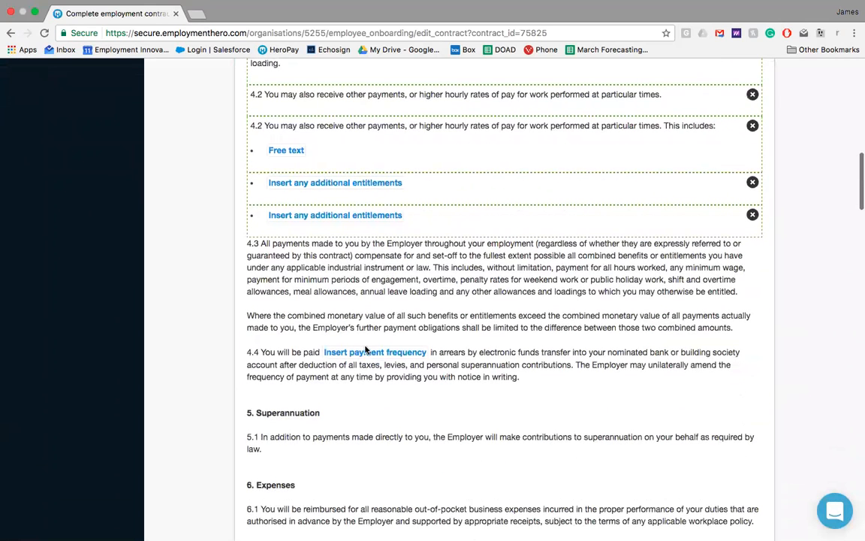
left_click(344, 353)
left_click(346, 353)
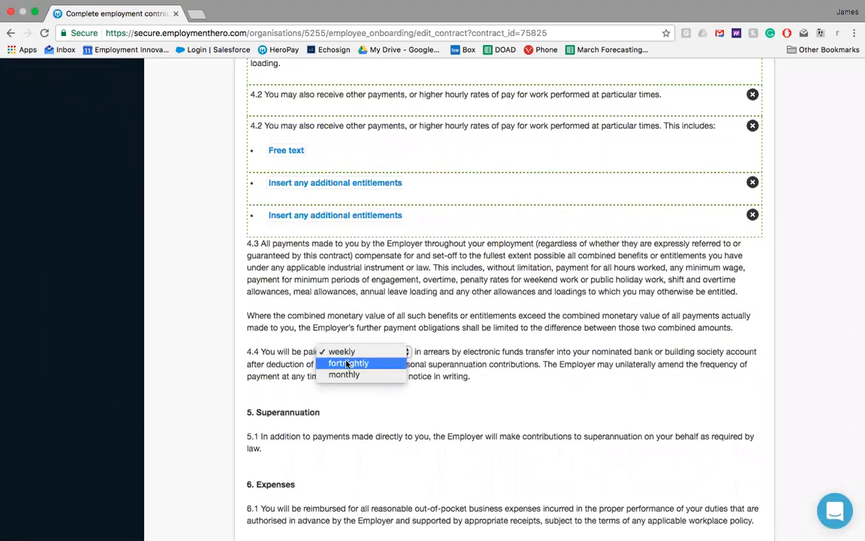
left_click(348, 362)
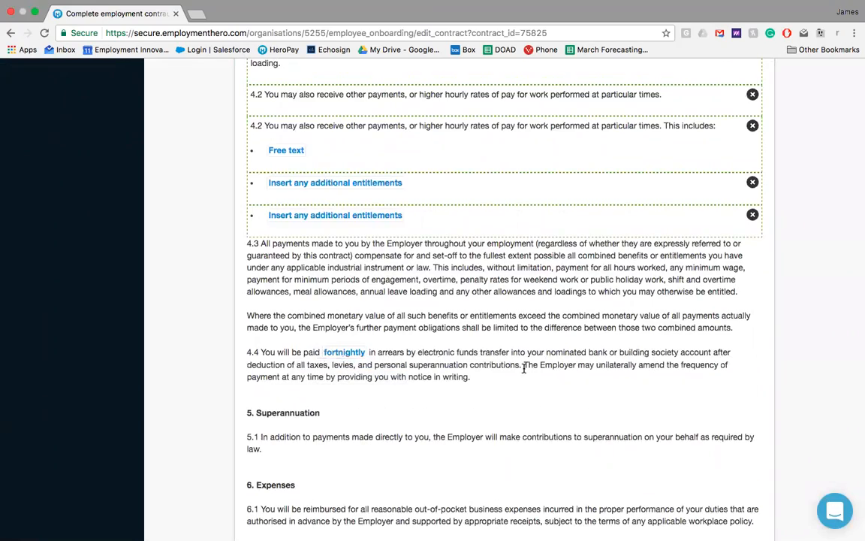
scroll(523, 367, "down", 20)
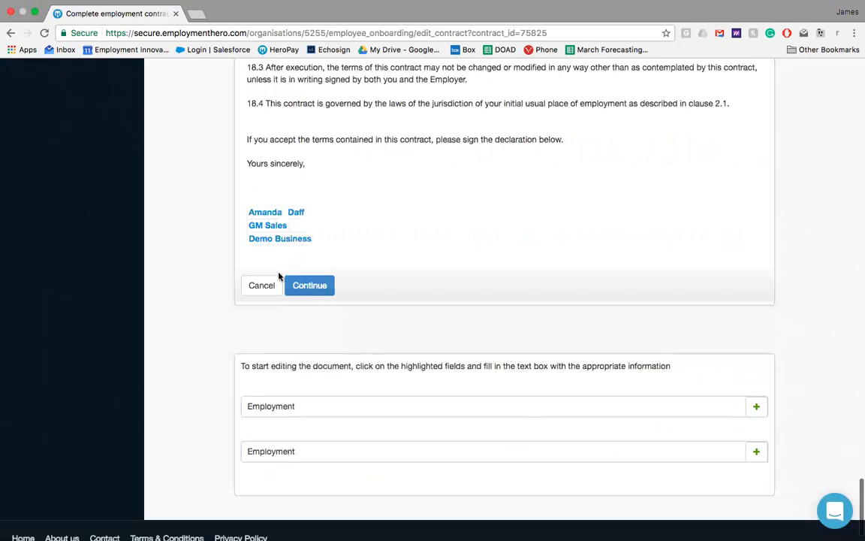
left_click(309, 290)
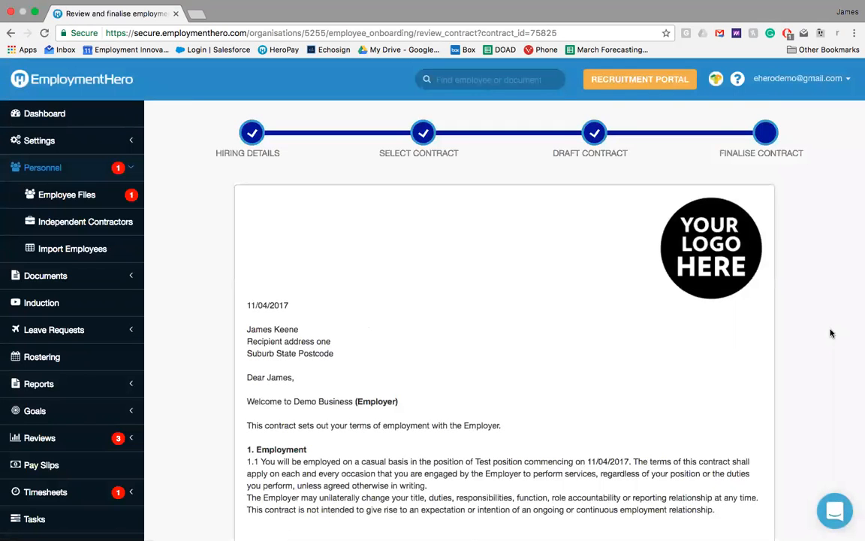
Step: Accept the disclaimer and terms of use in the Finalise Contract section below the contract
scroll(830, 332, "down", 20)
scroll(831, 333, "down", 2)
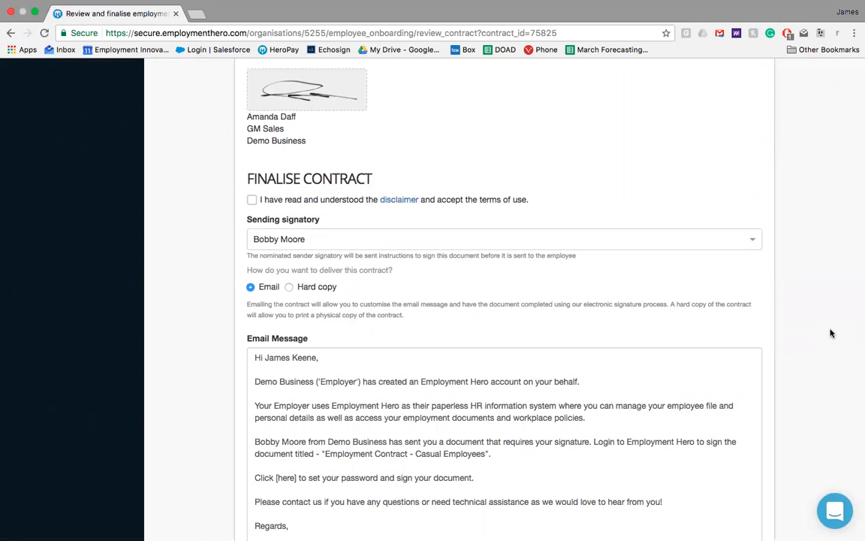
left_click(253, 200)
scroll(700, 228, "down", 4)
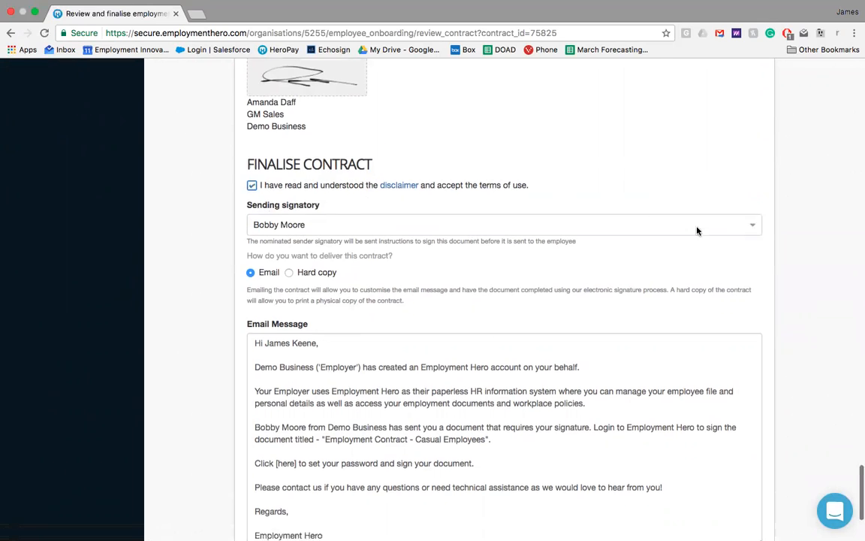
Step: Add a separate "Welcome!" paragraph before the paperless HR paragraph of the email message, and email the contract to the employee
left_click(468, 245)
key("Return")
type("Welcome!")
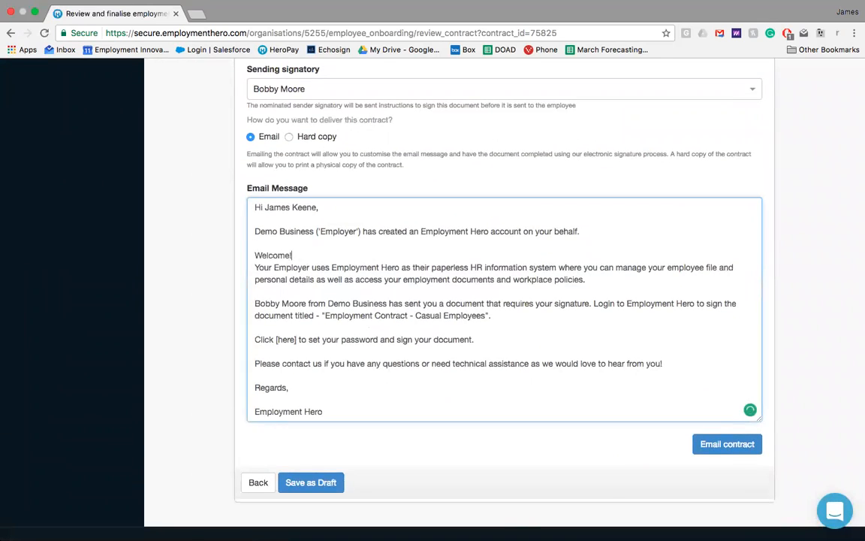
key("Return")
scroll(469, 245, "down", 1)
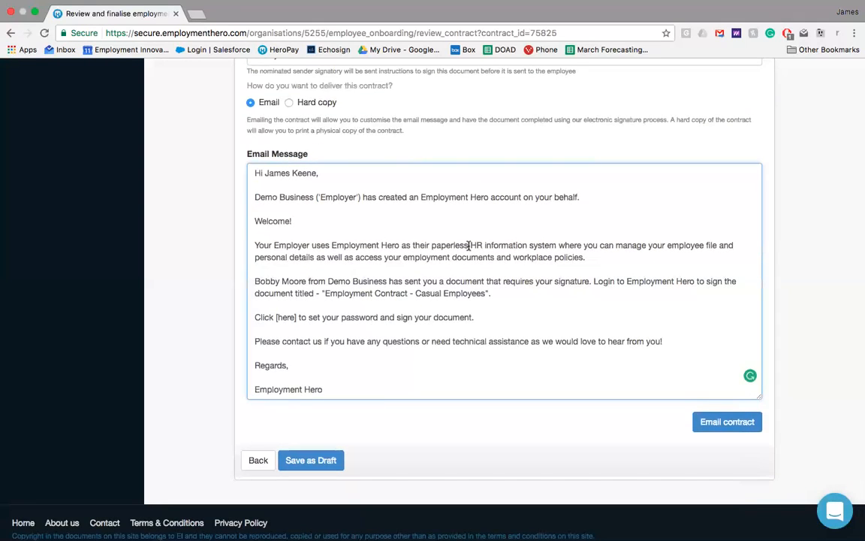
left_click(717, 421)
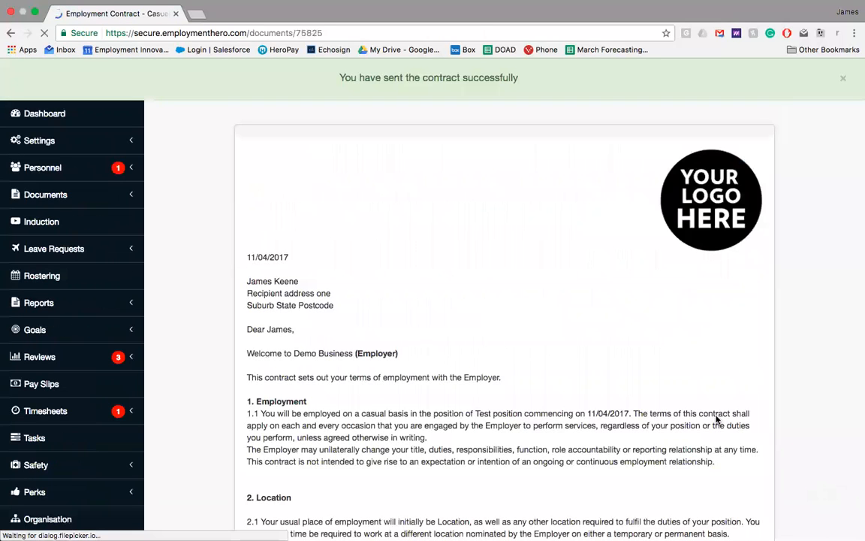
Step: Return to the dashboard, and in the Google Inbox window follow the set-password link in the invitation to join Employment Hero
left_click(124, 121)
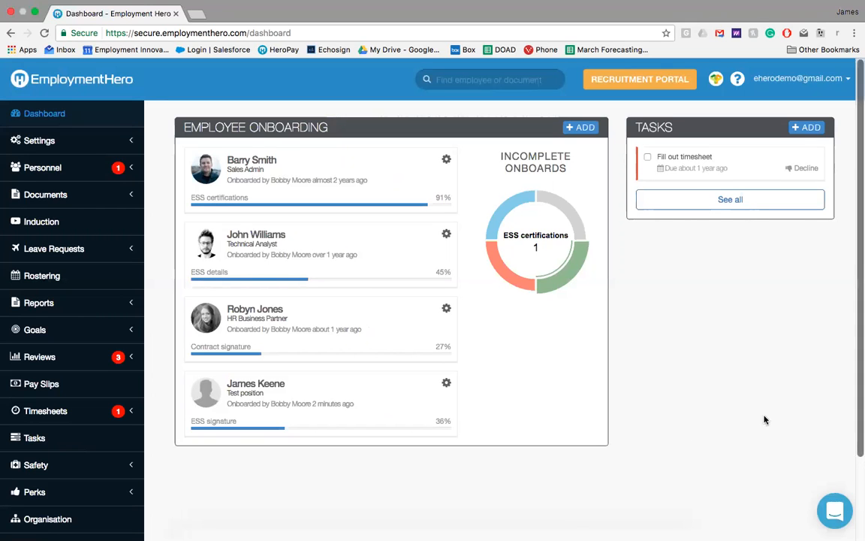
key("ctrl+Right")
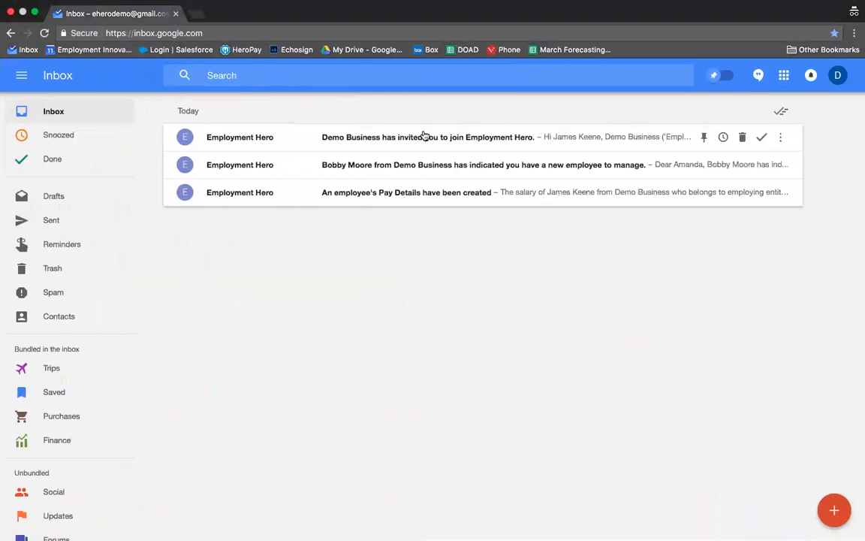
left_click(424, 136)
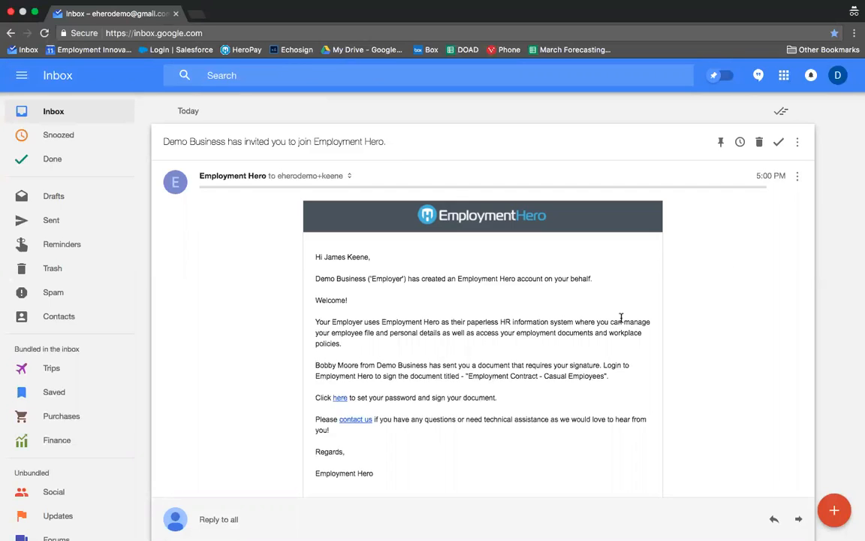
left_click(337, 402)
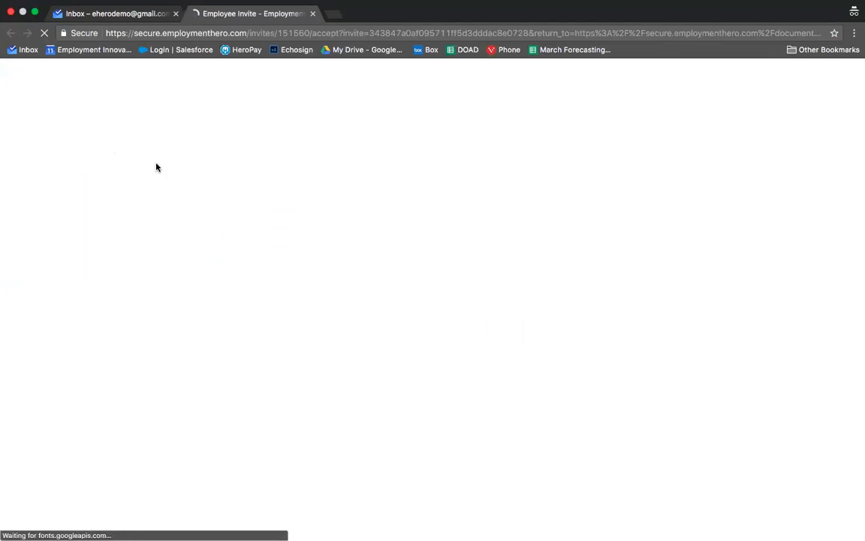
Step: Fill in the account password with the saved credential, agree to the Terms & Conditions and create the employee's account
left_click(114, 297)
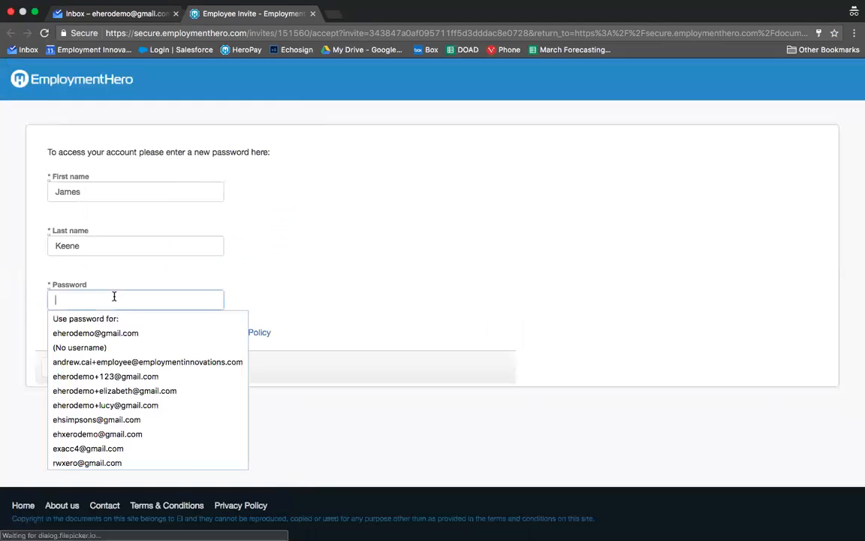
left_click(106, 332)
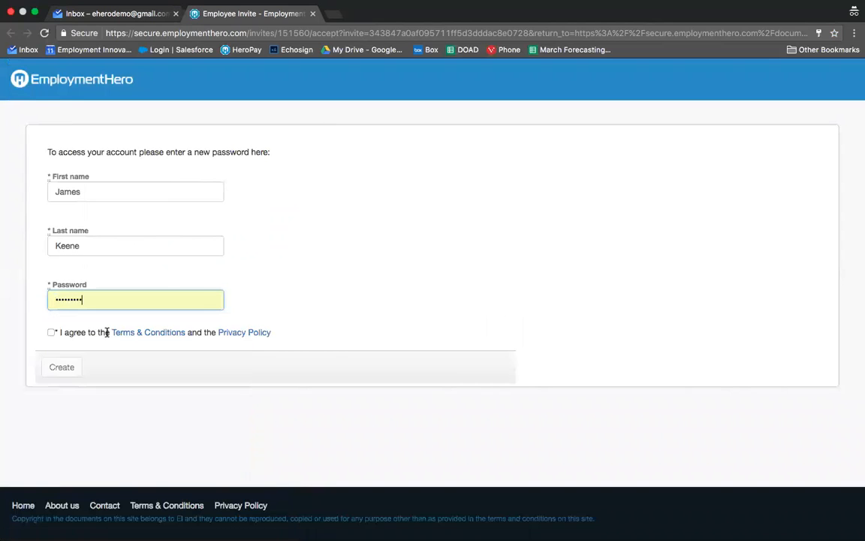
left_click(51, 332)
left_click(58, 369)
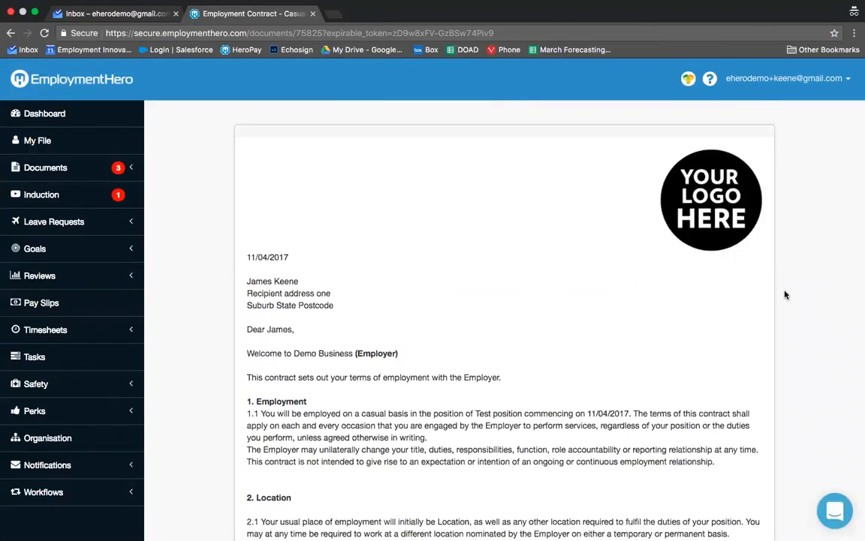
Step: Agree to the signing declaration below the employment contract, draw a signature in the signature box, and sign and accept the contract
scroll(785, 294, "down", 20)
scroll(785, 295, "down", 15)
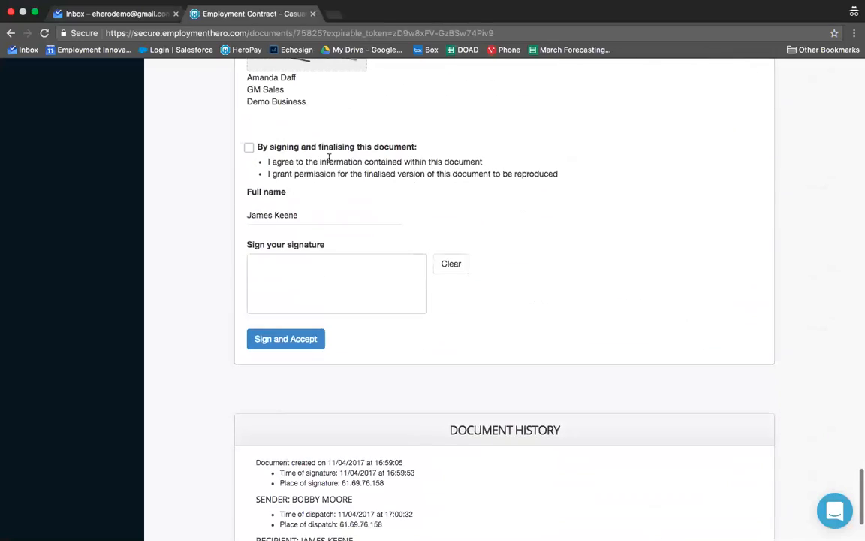
left_click(360, 148)
left_click_drag(275, 283, 393, 270)
scroll(643, 260, "down", 3)
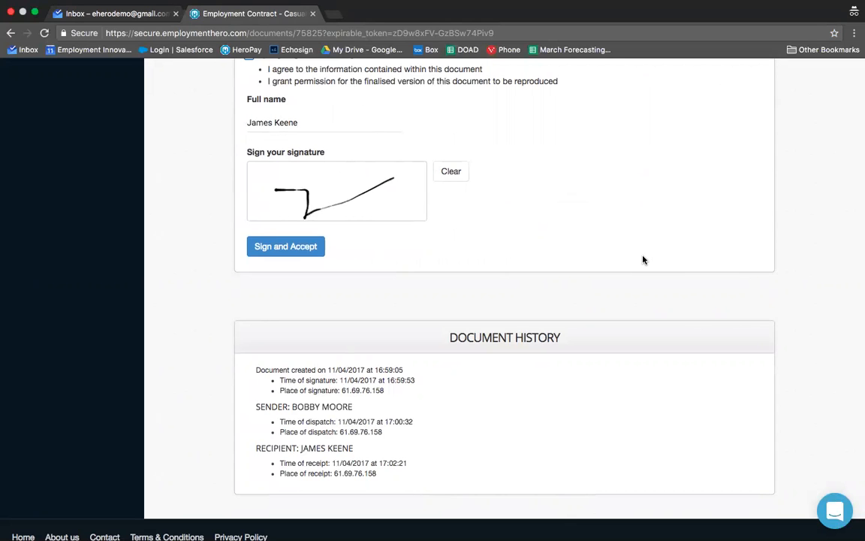
scroll(643, 260, "up", 1)
scroll(643, 260, "down", 2)
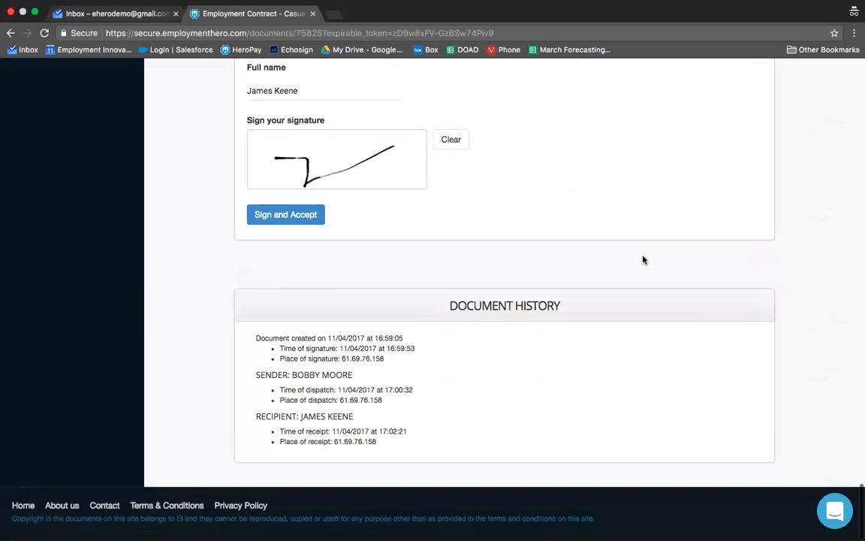
left_click(276, 213)
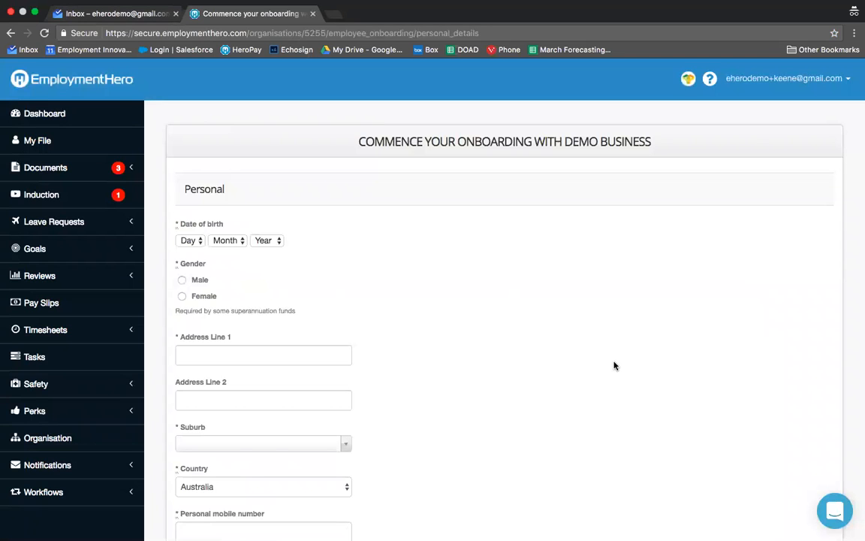
Step: Examine the personal, emergency contact and bank details sections of the employee's onboarding form
scroll(615, 366, "down", 4)
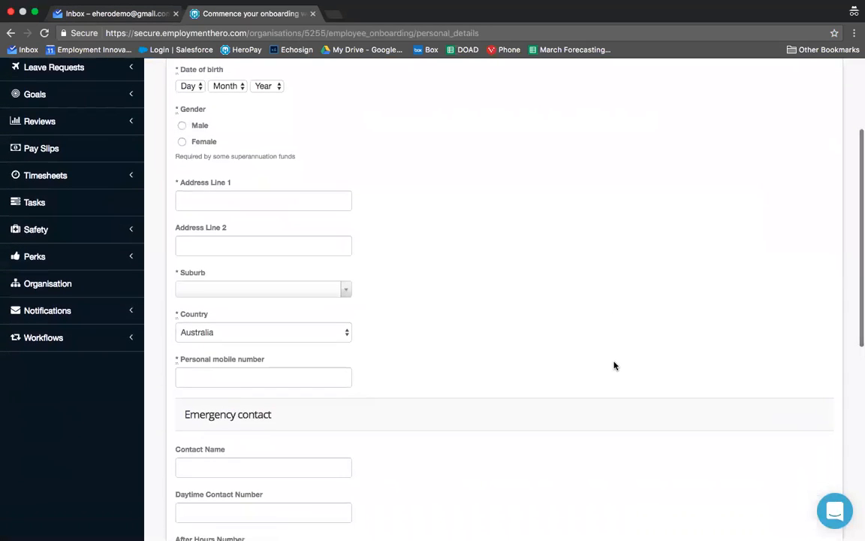
scroll(614, 366, "down", 10)
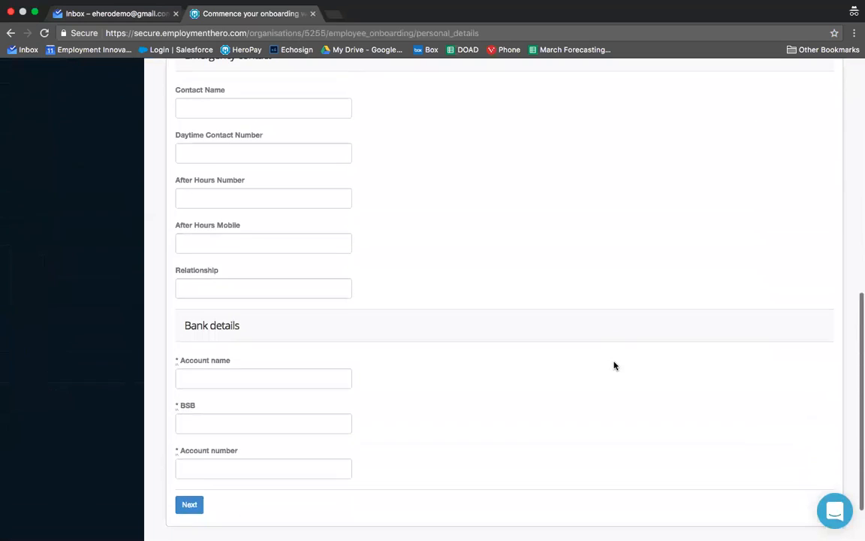
scroll(614, 366, "down", 2)
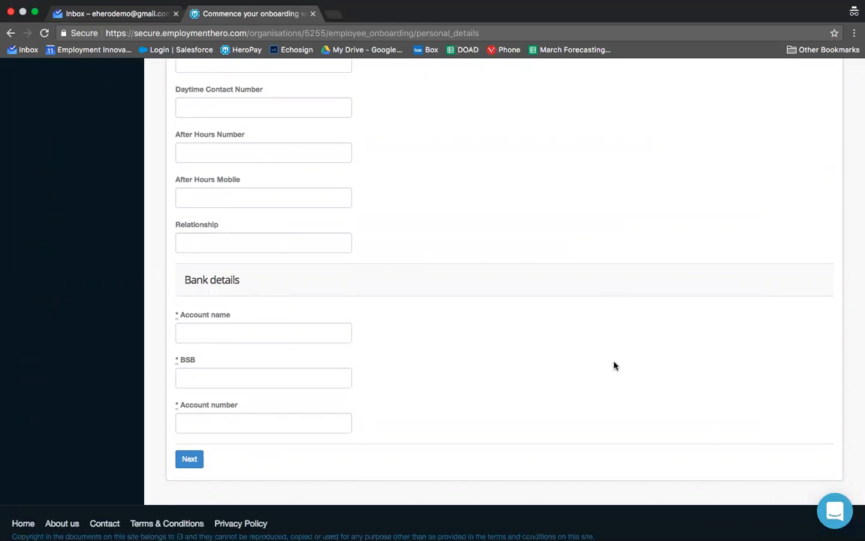
scroll(614, 366, "up", 15)
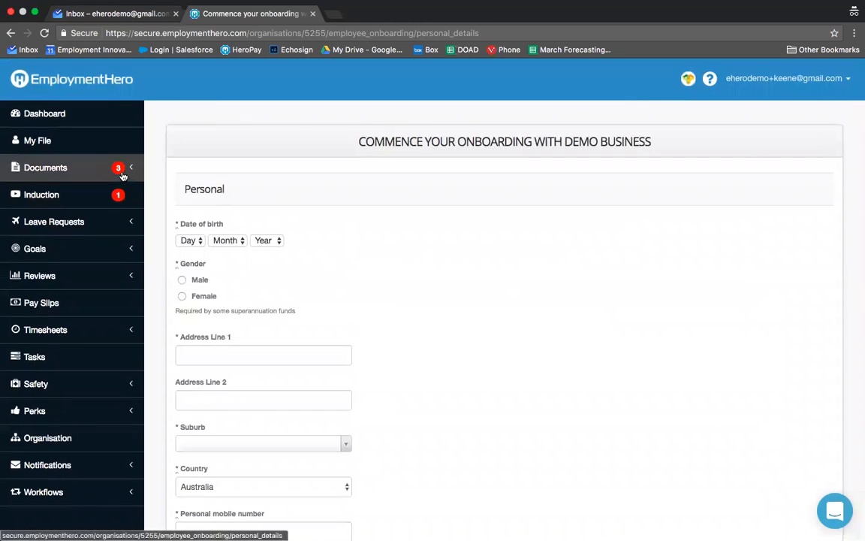
Step: Open the Code of Conduct from the employee's policies and acknowledge agreement with its details
left_click(71, 171)
left_click(122, 218)
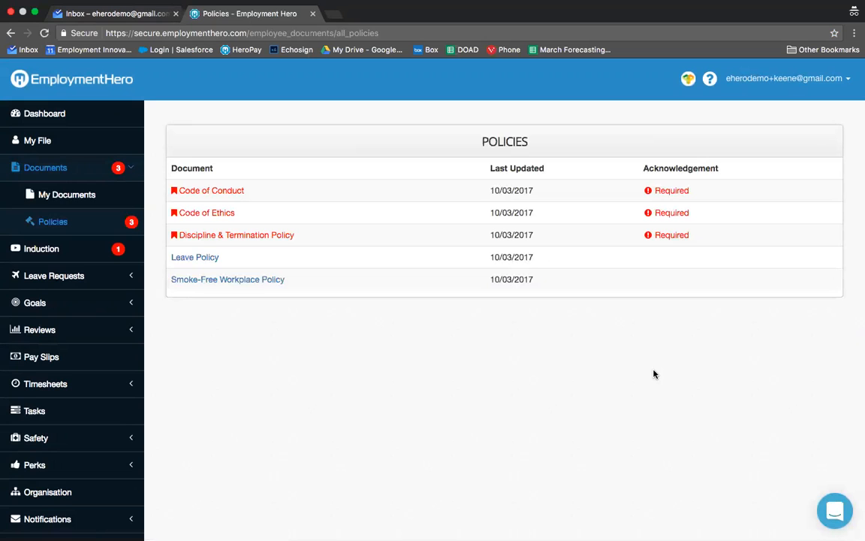
left_click(224, 195)
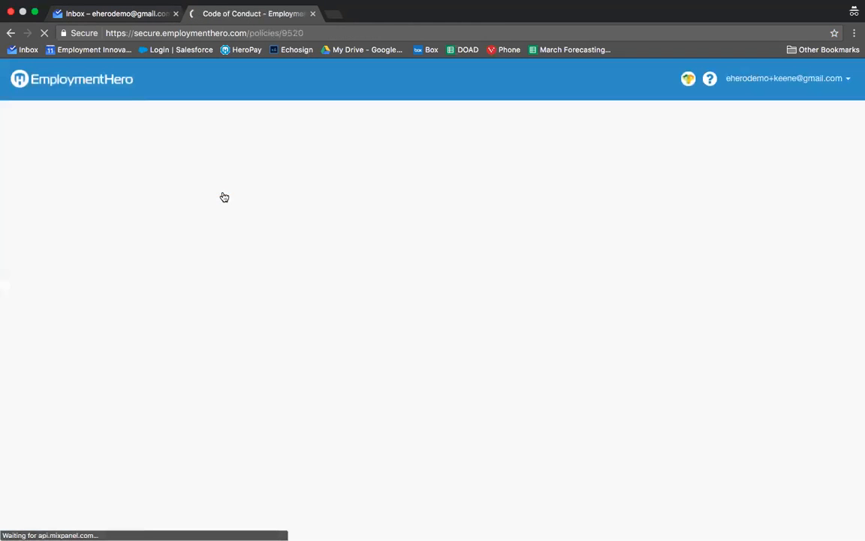
scroll(393, 293, "down", 1)
scroll(393, 293, "down", 10)
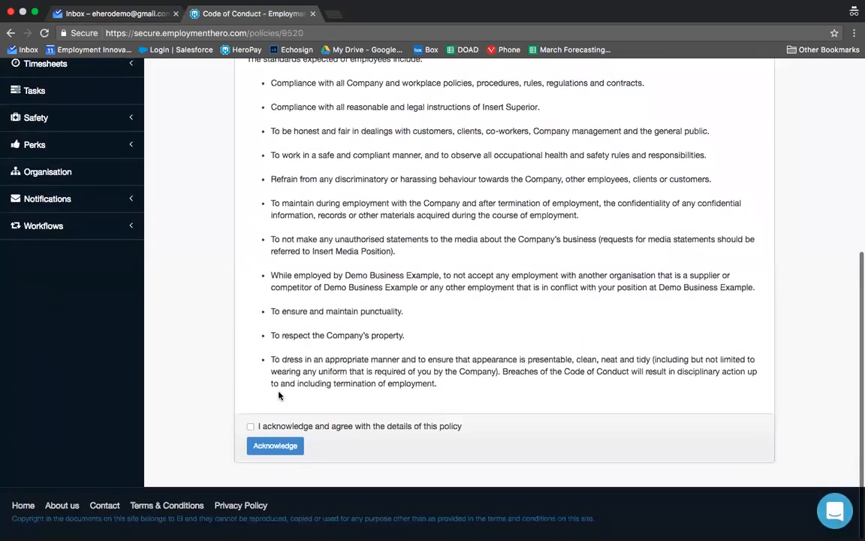
left_click(250, 427)
left_click(266, 446)
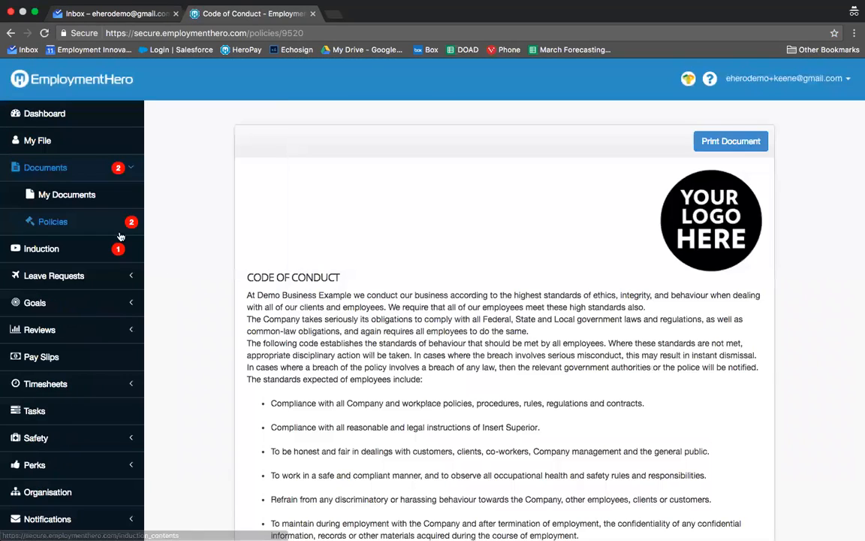
Step: Return to the employee's policies list, and start a new leave request with the Annual Leave category
left_click(117, 229)
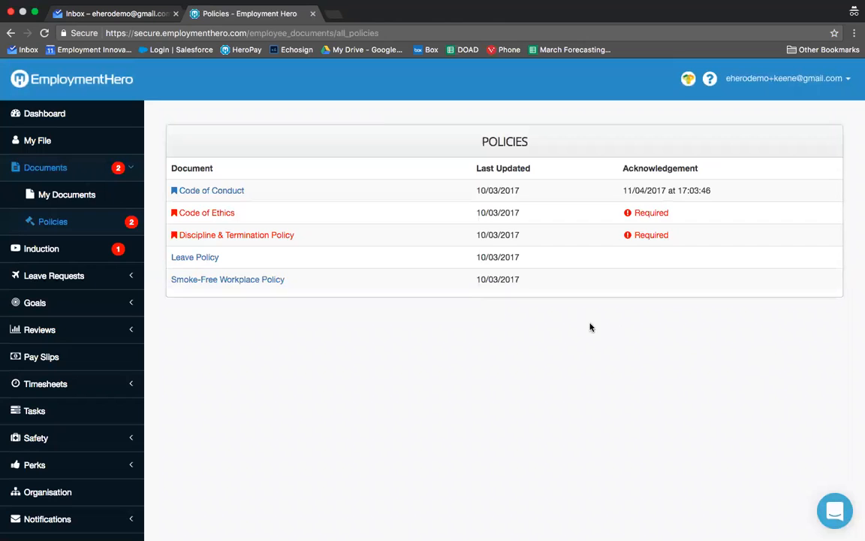
left_click(111, 275)
left_click(106, 277)
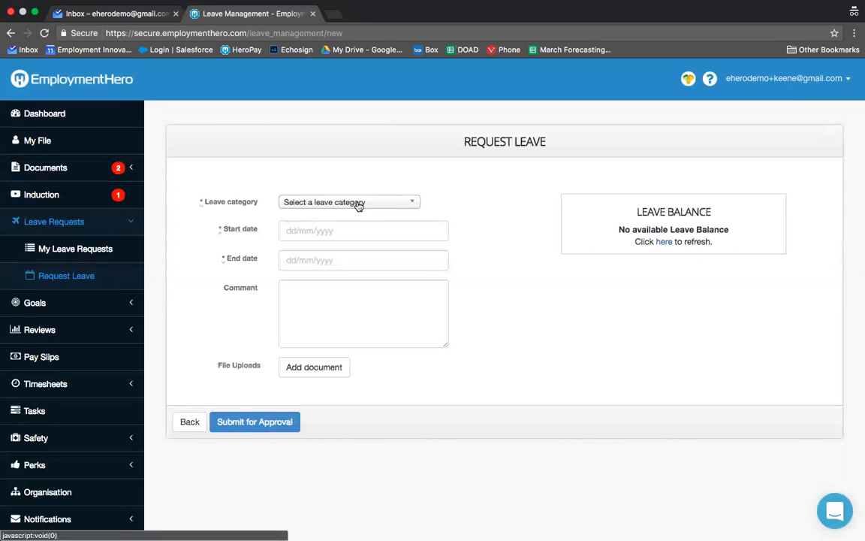
left_click(358, 203)
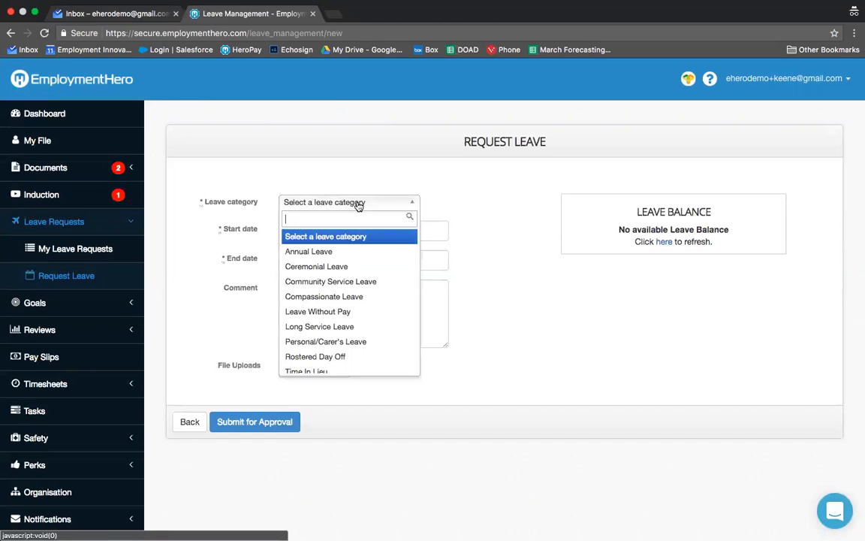
left_click(361, 254)
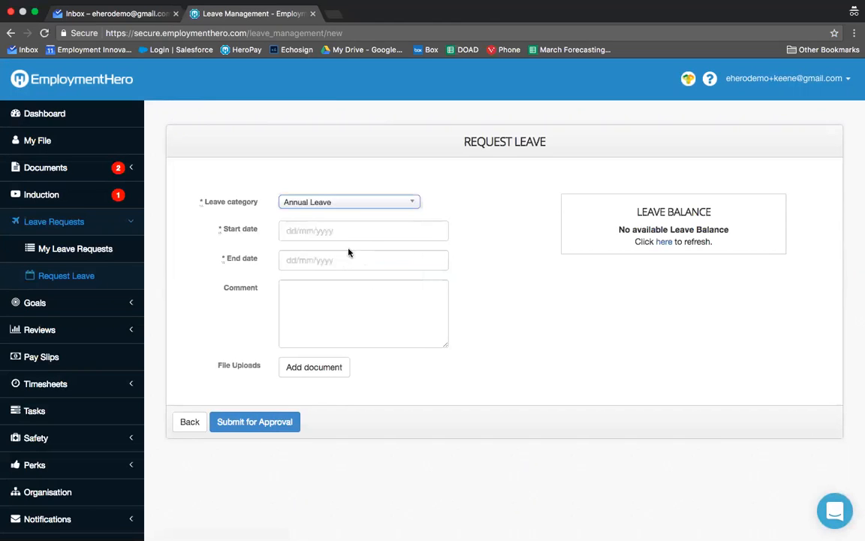
Step: Set the leave request's start date to 11/04/2017 and end date to 25/04/2017, and add the comment "Holiday!"
left_click(329, 232)
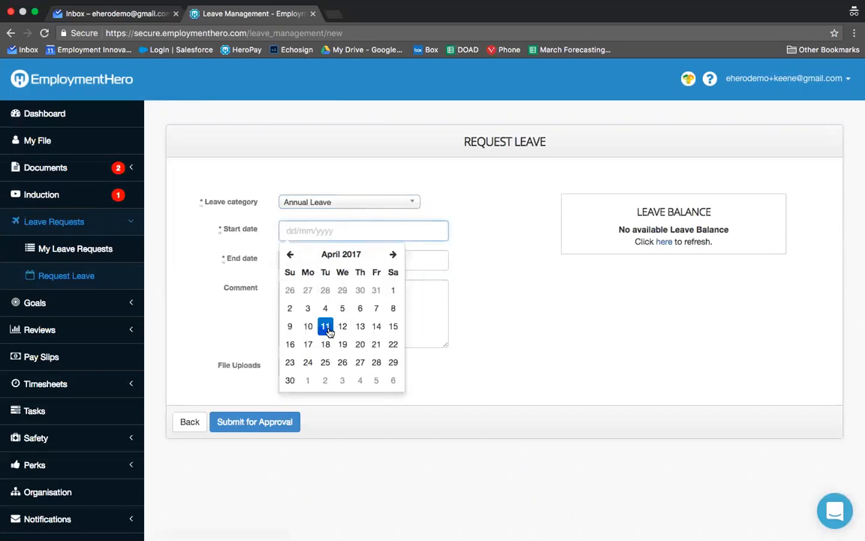
left_click(299, 325)
left_click(327, 260)
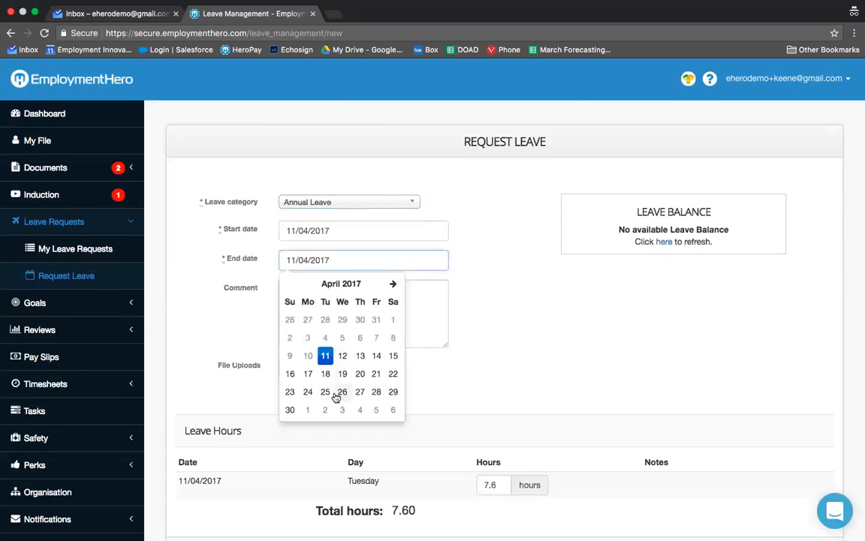
left_click(329, 394)
left_click(336, 301)
type("Holiday!")
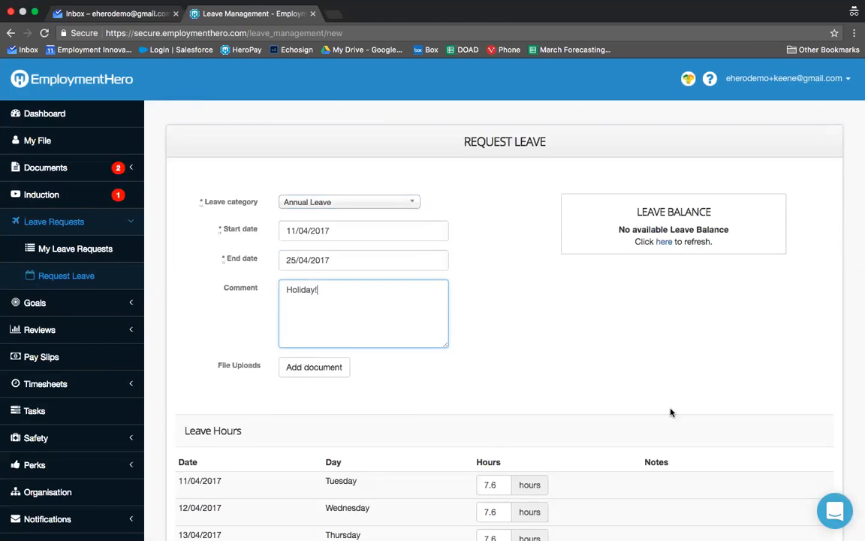
Step: Set the leave hours for 11/04/2017 to 4 and submit the leave request for approval
scroll(673, 412, "down", 3)
left_click_drag(507, 274, 473, 274)
type("4")
scroll(721, 319, "down", 3)
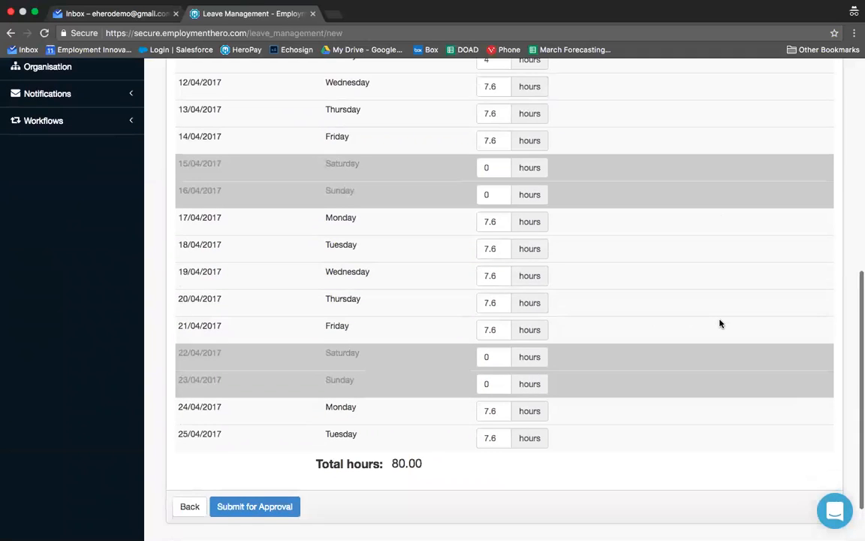
left_click(286, 489)
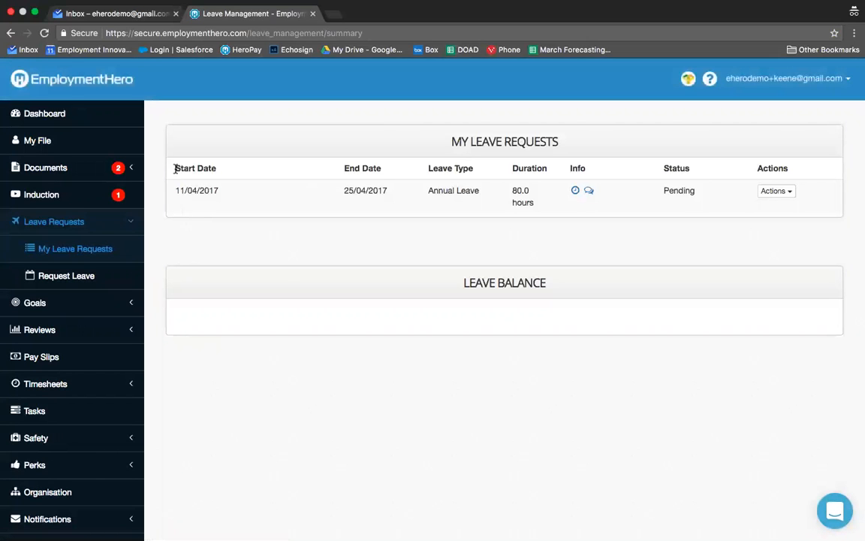
Step: Switch to the email inbox and open the notification about leave requests awaiting review
left_click(115, 15)
left_click(77, 114)
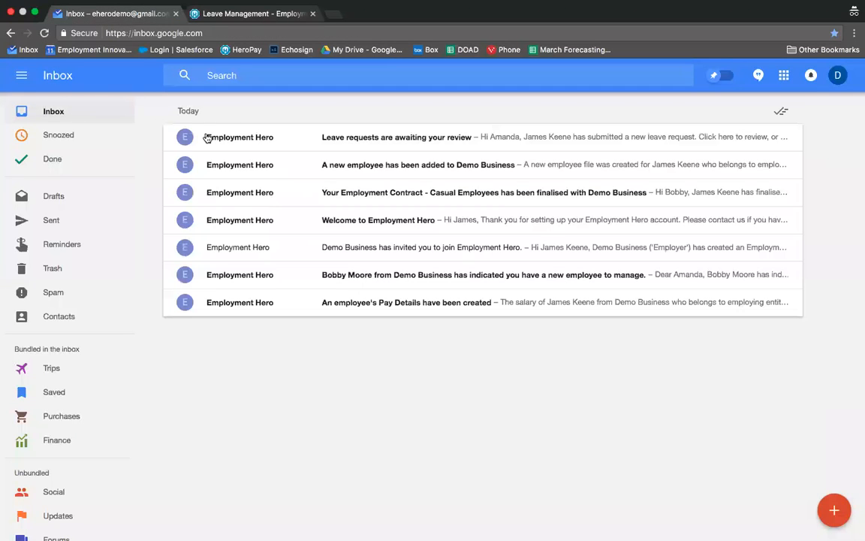
left_click(248, 136)
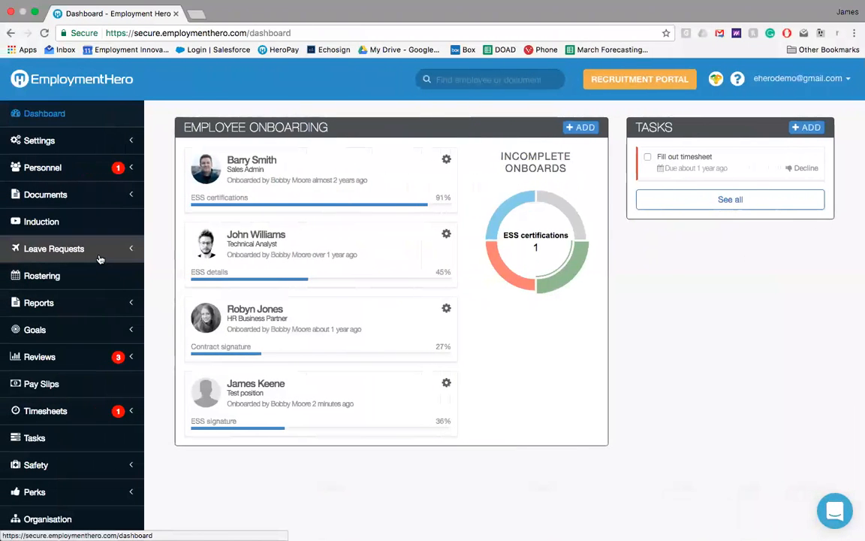
Step: In the admin account's Leave Management, show requests for all employees and approve the pending annual leave from 11/04/2017 to 25/04/2017
left_click(98, 254)
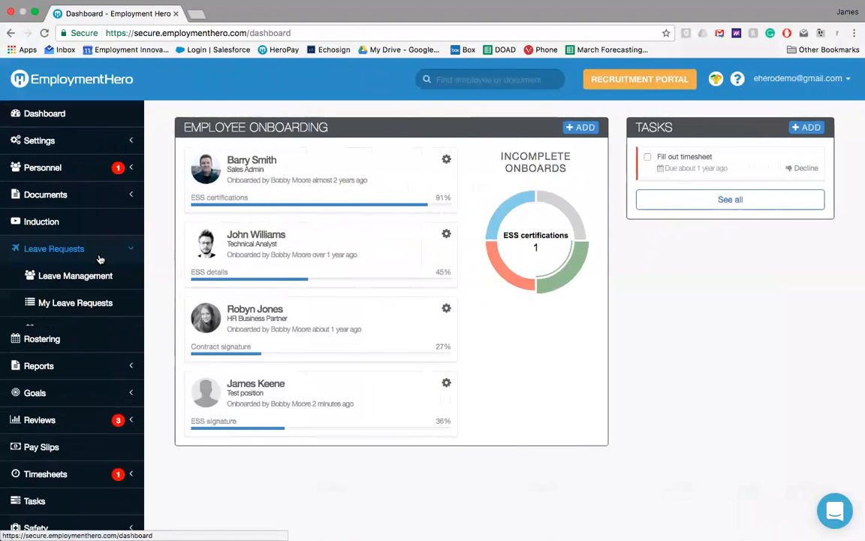
left_click(98, 278)
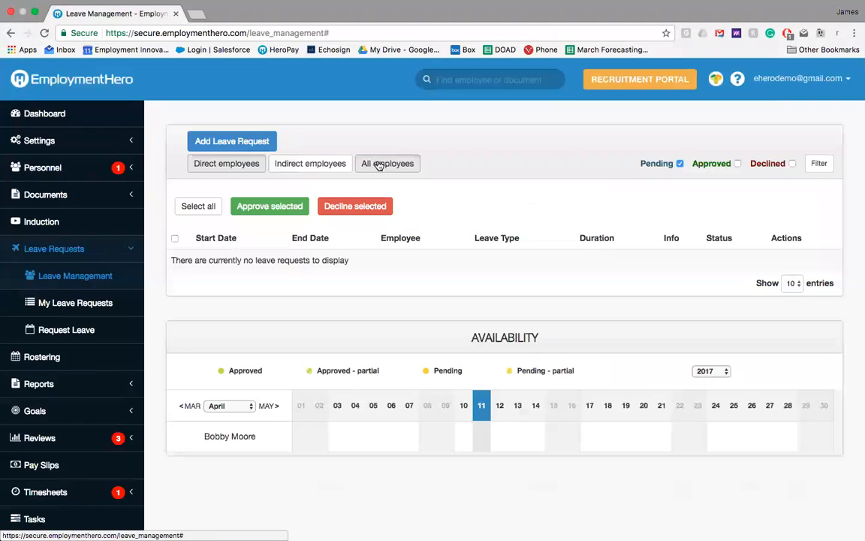
left_click(379, 164)
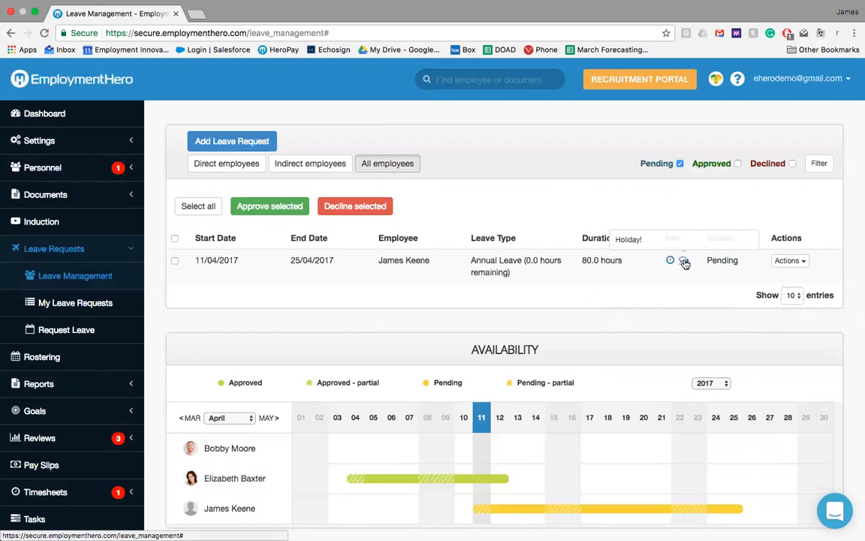
scroll(685, 259, "down", 2)
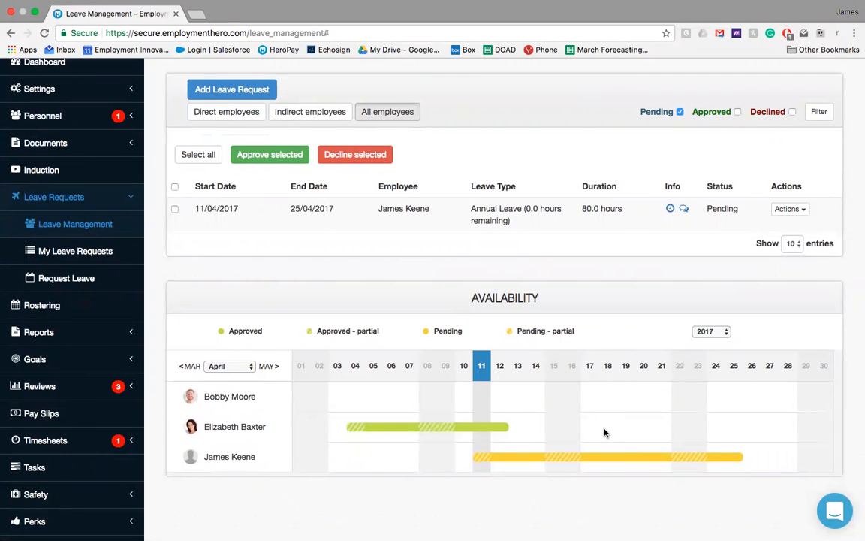
left_click(175, 208)
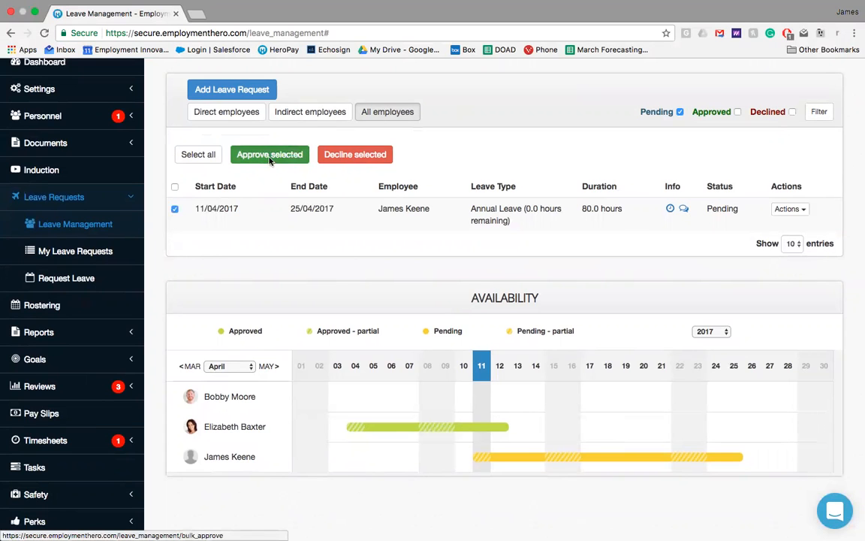
left_click(247, 153)
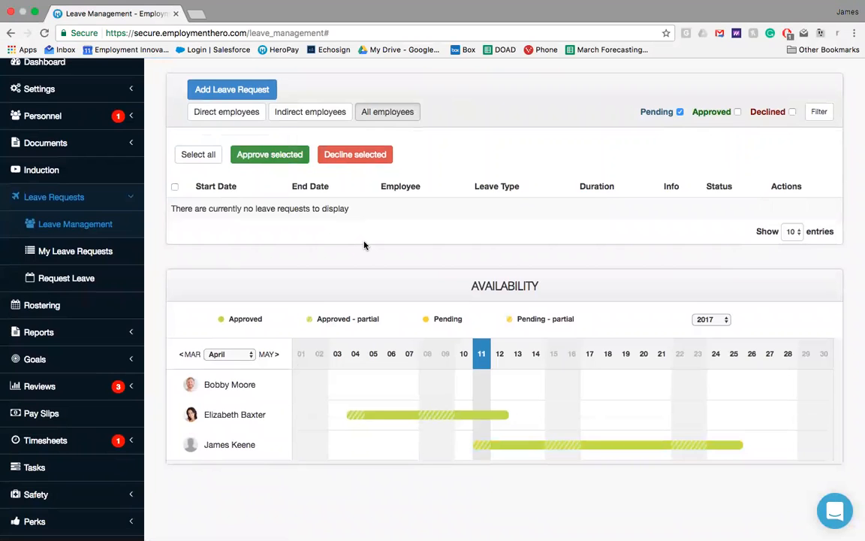
Step: Return to the employee's own leave requests and reload the page to check the annual leave's status
key("ctrl+Right")
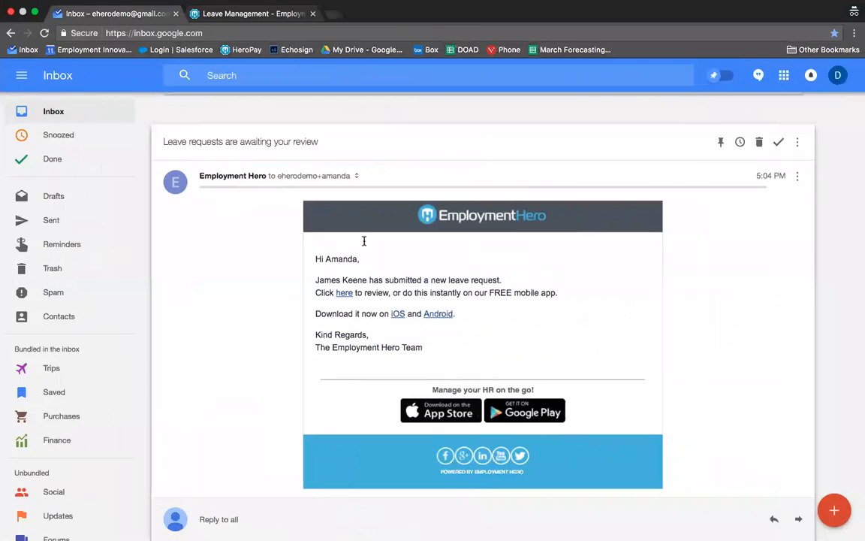
left_click(214, 14)
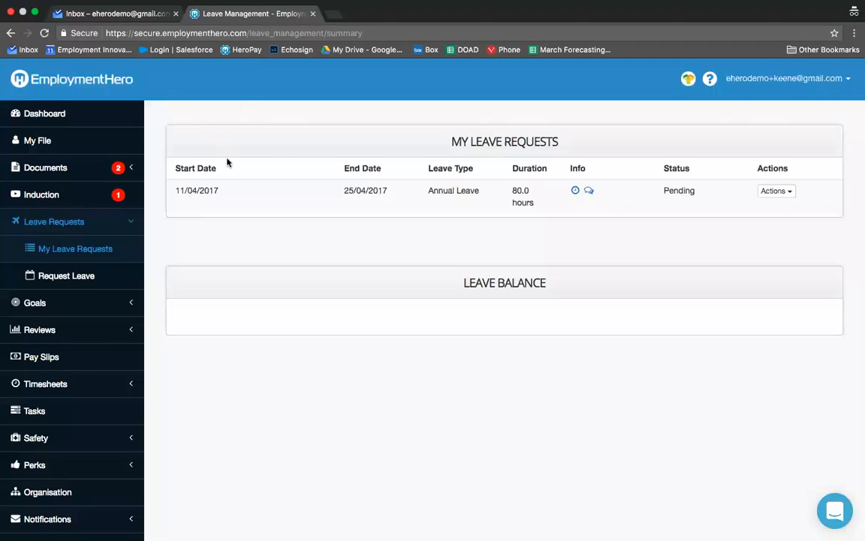
left_click(44, 35)
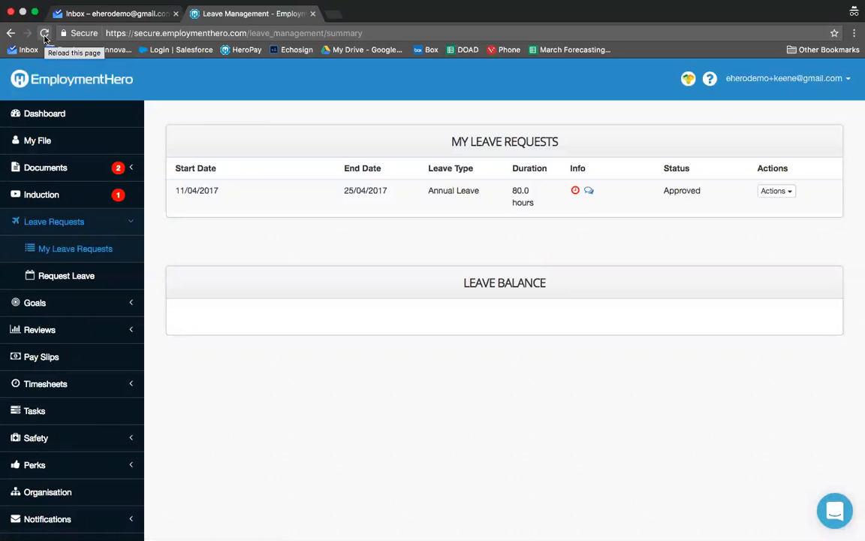
left_click(118, 224)
Step: Switch back to the admin account and open the first listed GM Sales employee's record from Employee Files
key("ctrl+Left")
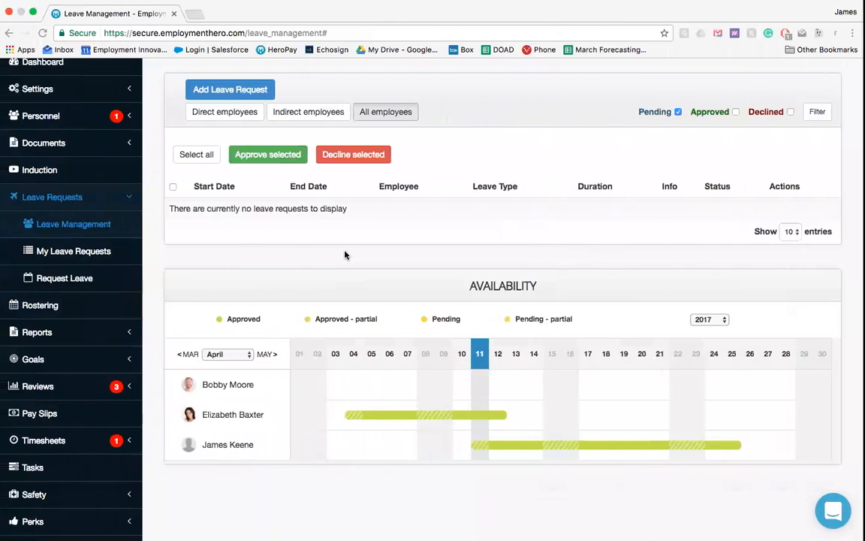
left_click(120, 197)
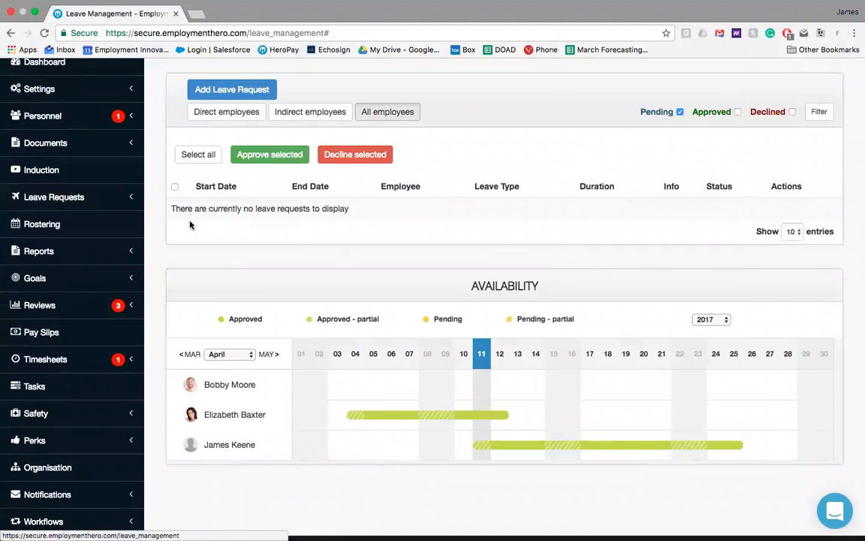
scroll(190, 224, "up", 2)
left_click(94, 169)
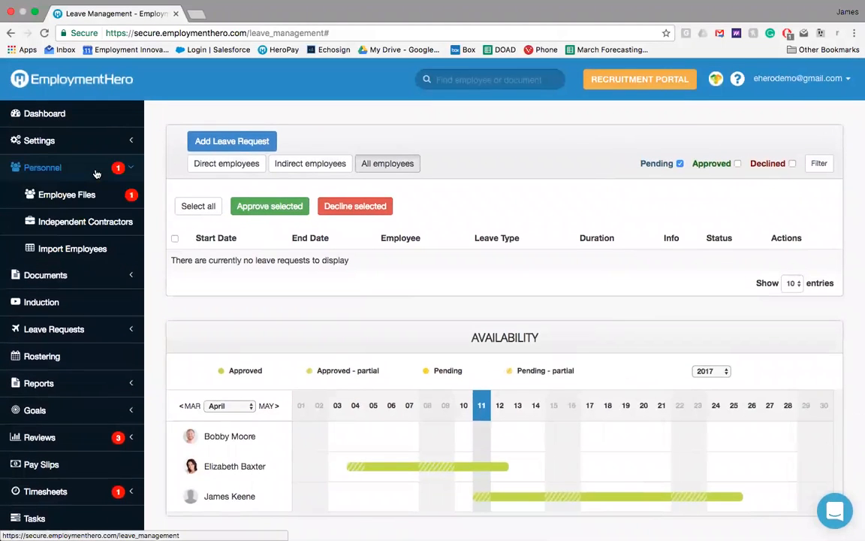
left_click(95, 196)
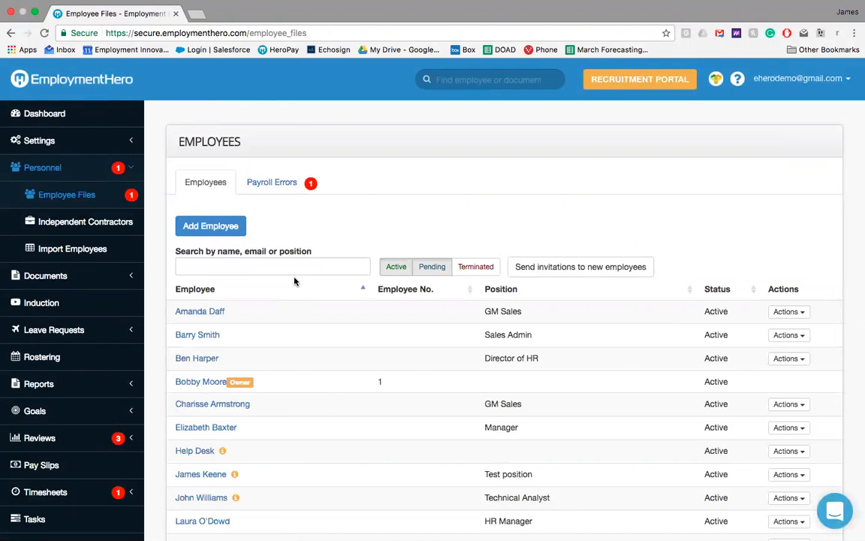
left_click(208, 313)
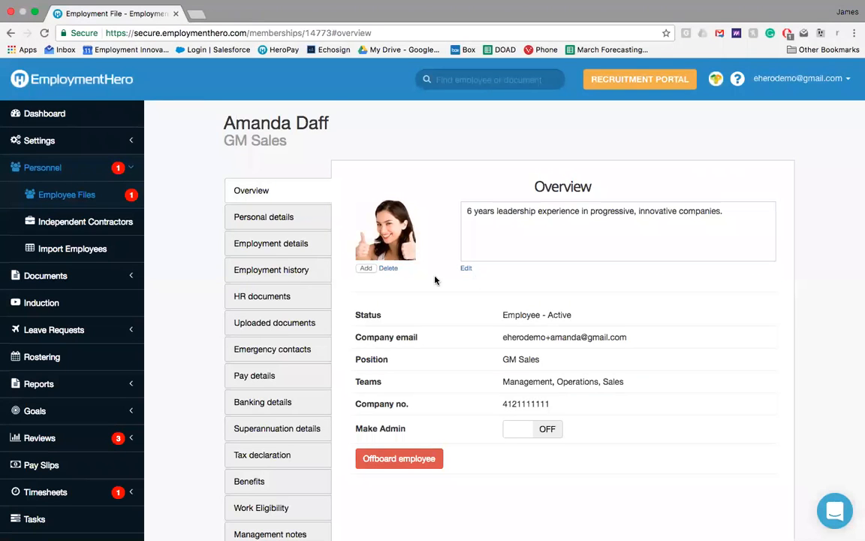
Step: Examine the personal details, employment history and HR documents in the GM Sales employee's file
left_click(314, 223)
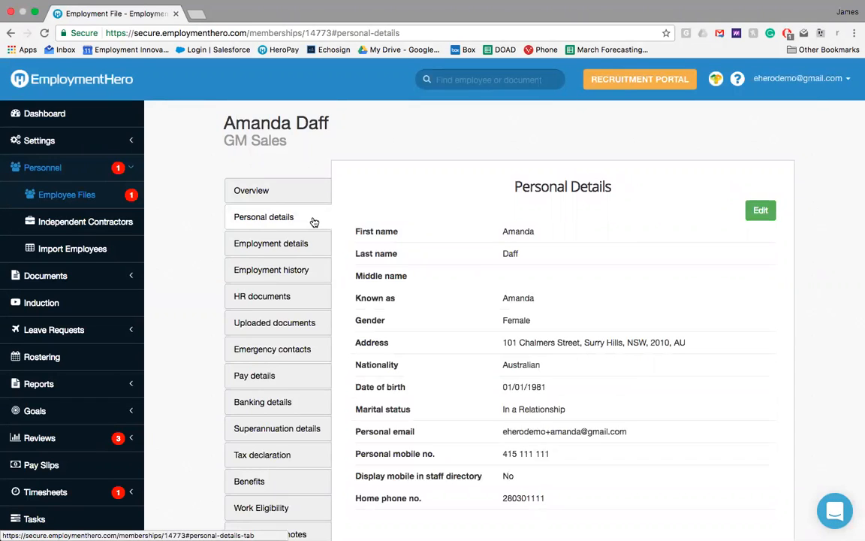
left_click(292, 273)
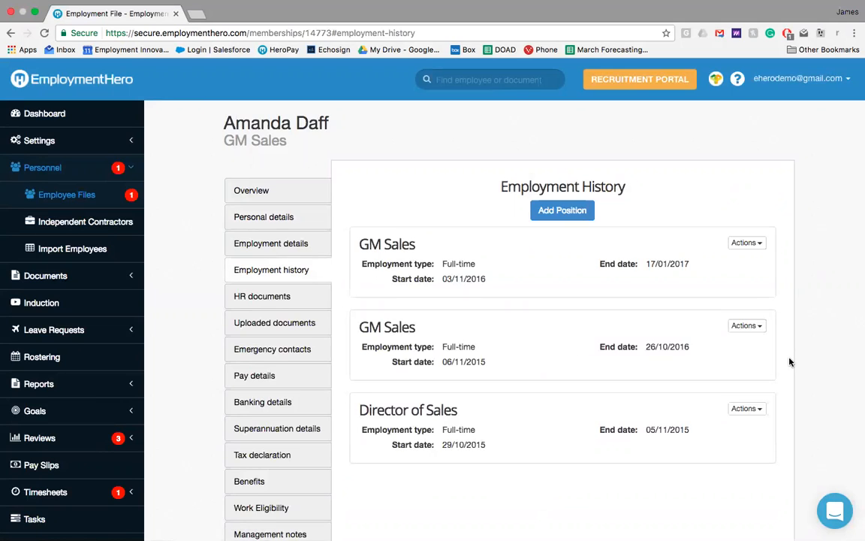
left_click(286, 303)
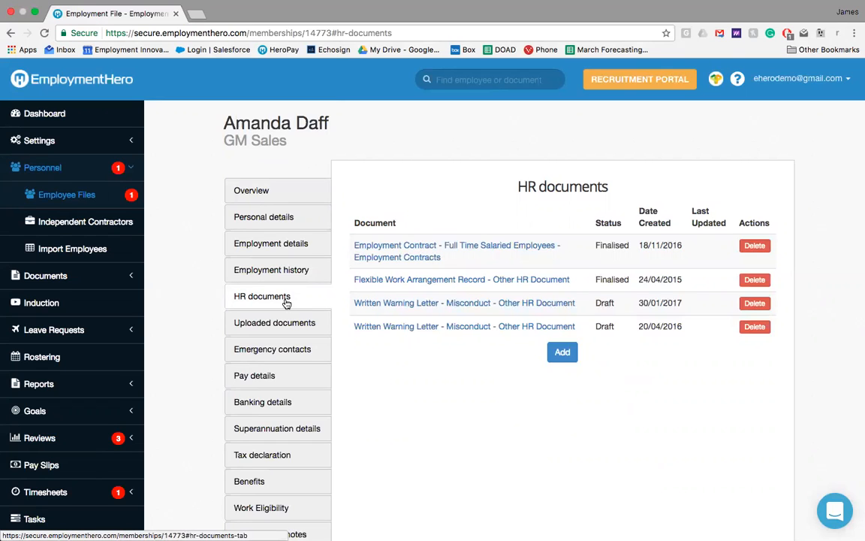
Step: Start adding an HR document to the employee's file and look through the available contract and letter templates
left_click(564, 352)
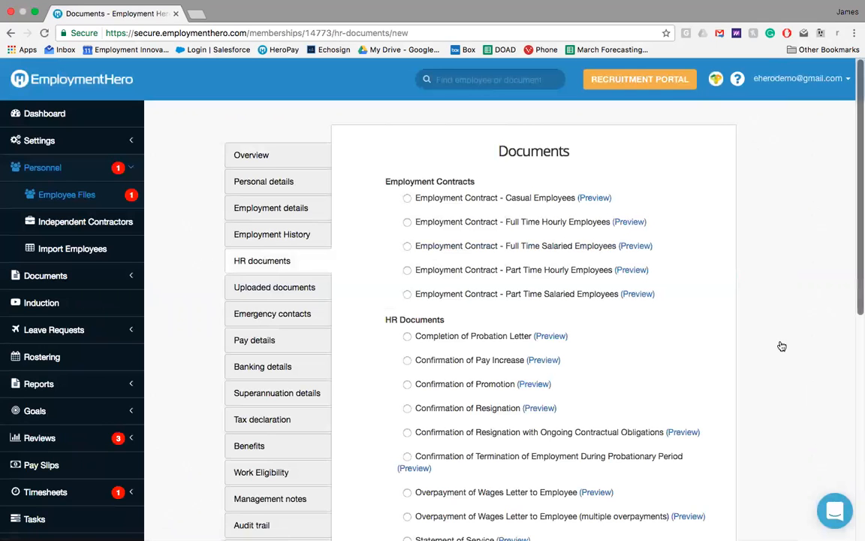
scroll(780, 348, "down", 3)
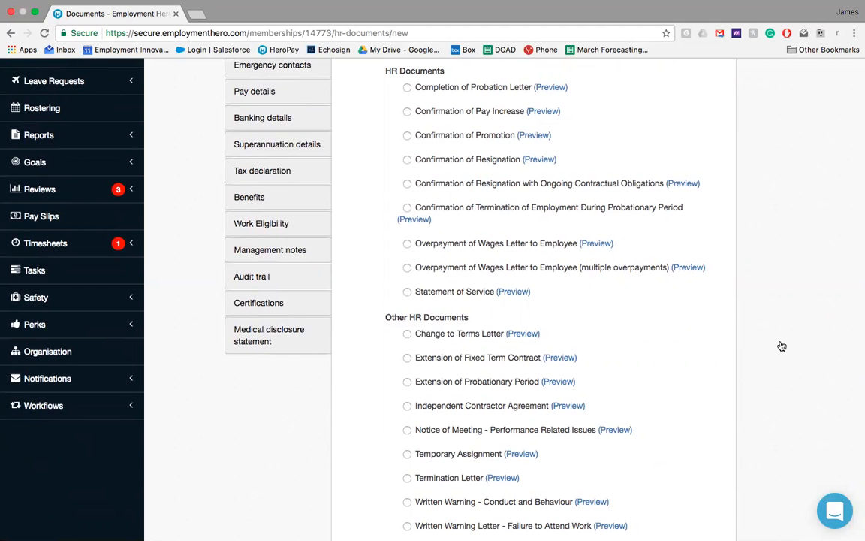
scroll(782, 345, "up", 2)
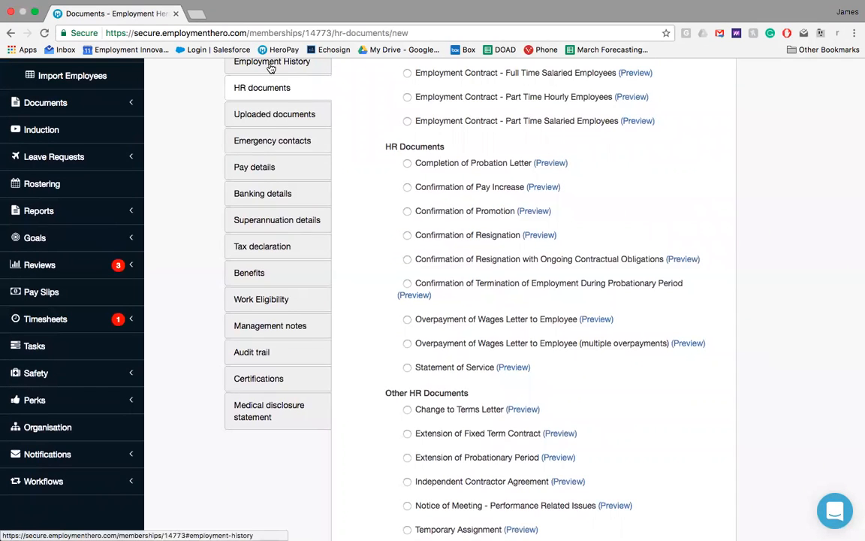
Step: Examine the uploaded documents and management notes in the GM Sales employee's file
left_click(276, 116)
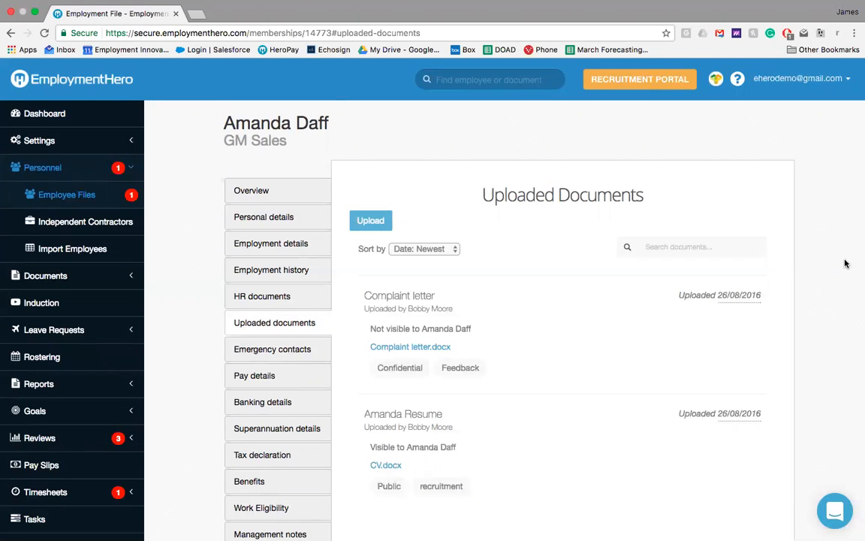
scroll(845, 263, "down", 5)
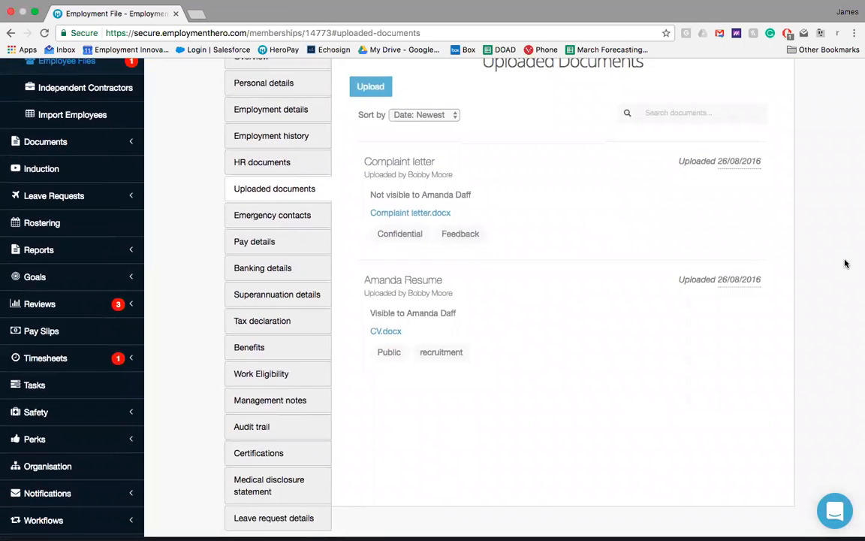
left_click(301, 400)
scroll(709, 383, "up", 5)
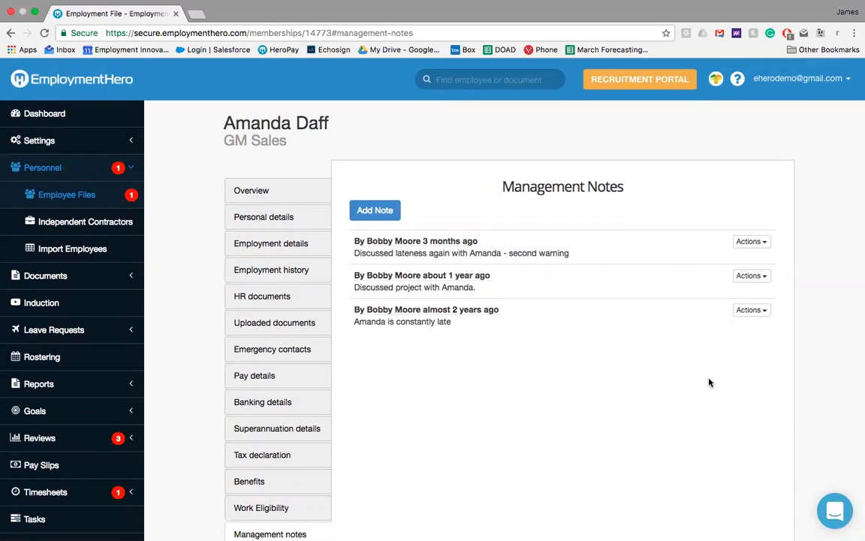
mouse_move(444, 240)
left_click(135, 172)
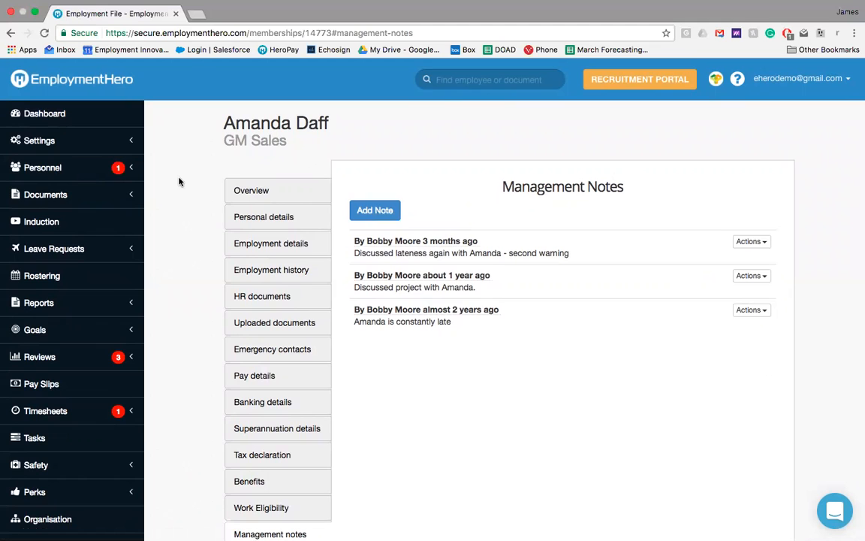
Step: Switch to the employee account and open the Employee Discounts and Purchase Power perks in separate browser tabs
key("ctrl+Right")
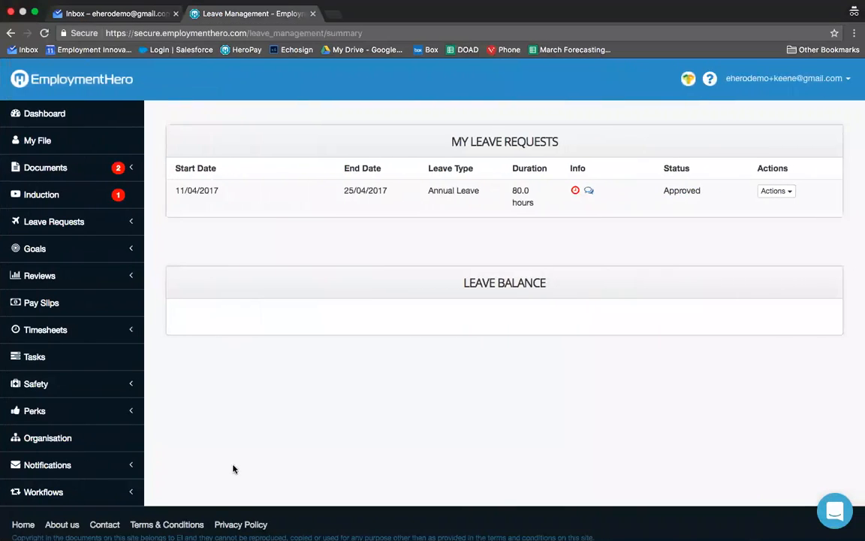
left_click(122, 413)
left_click(102, 442)
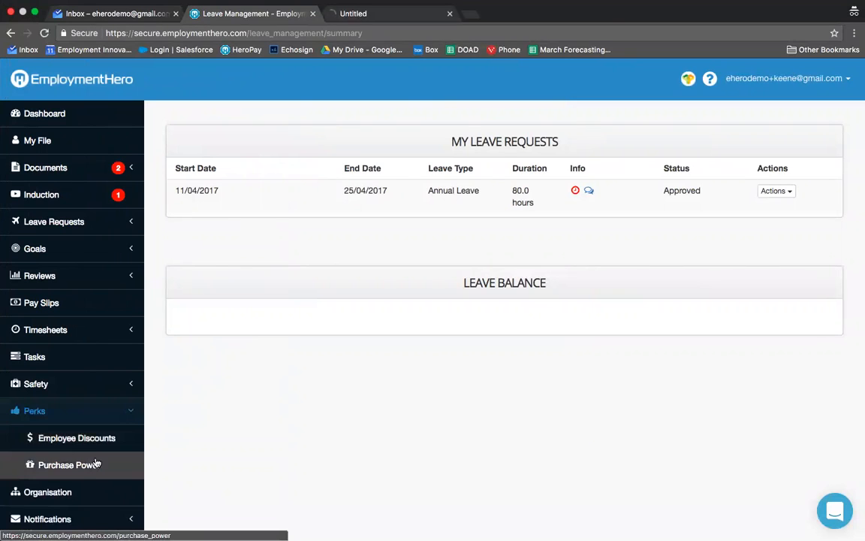
left_click(90, 465)
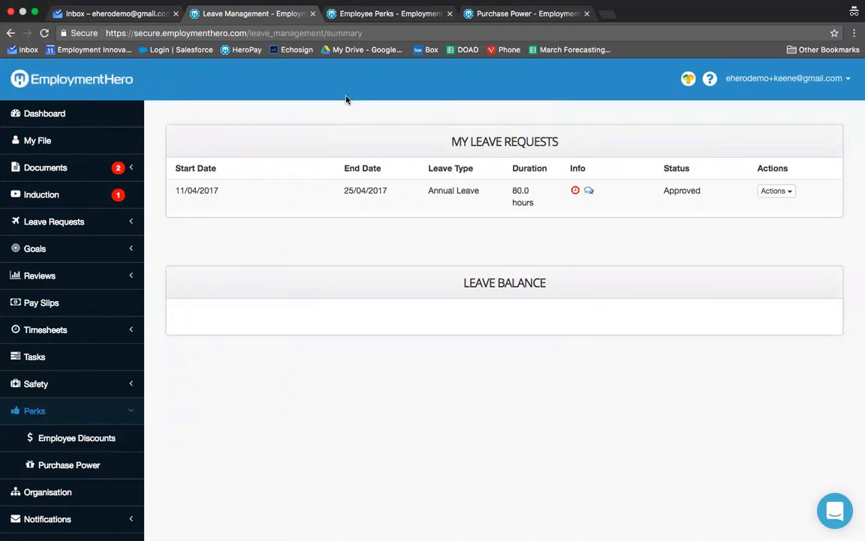
Step: Examine the retailer offers and promo codes on the Employee Discounts page
left_click(367, 15)
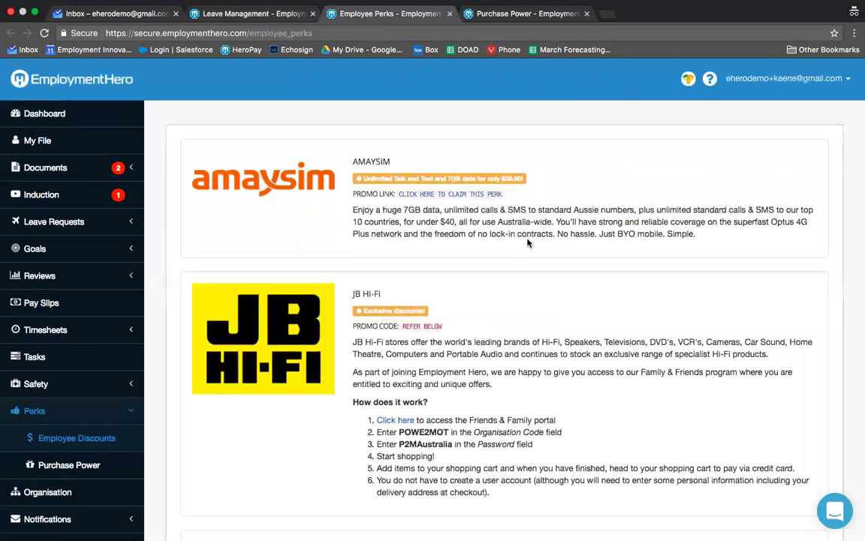
scroll(528, 242, "down", 5)
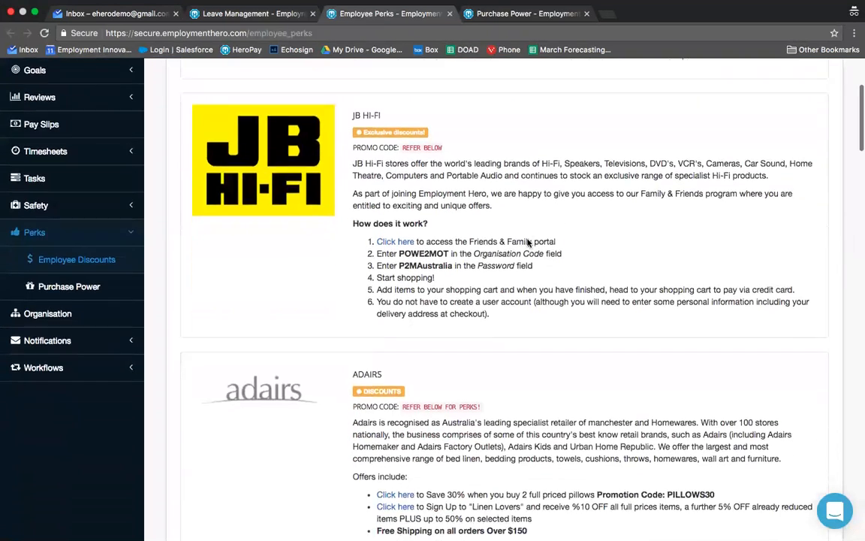
scroll(528, 239, "down", 4)
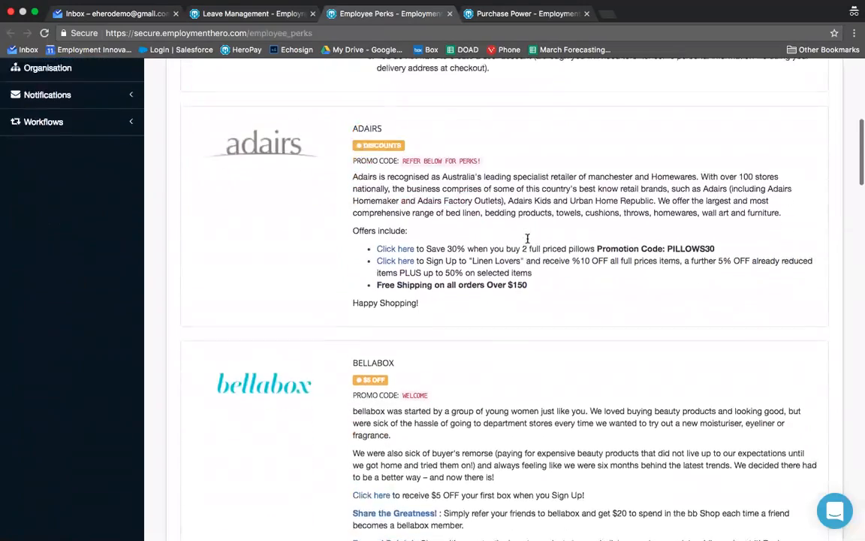
scroll(528, 242, "down", 10)
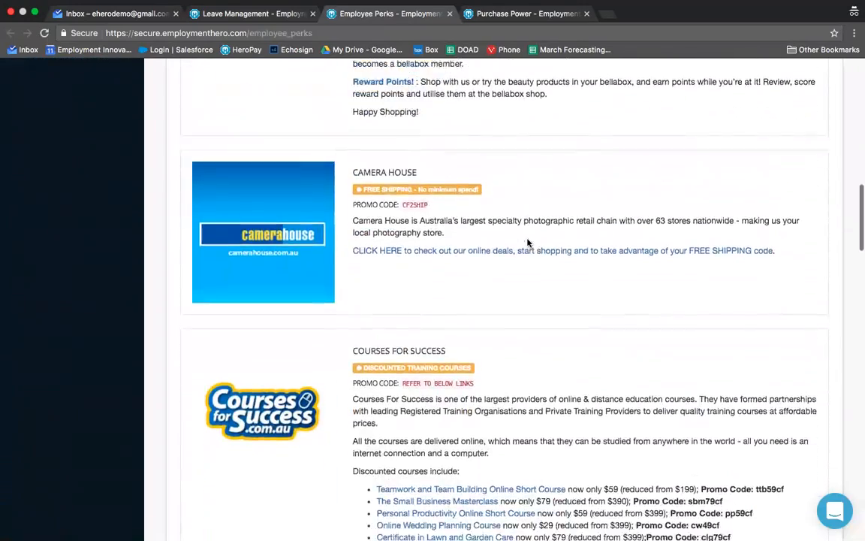
scroll(528, 242, "down", 15)
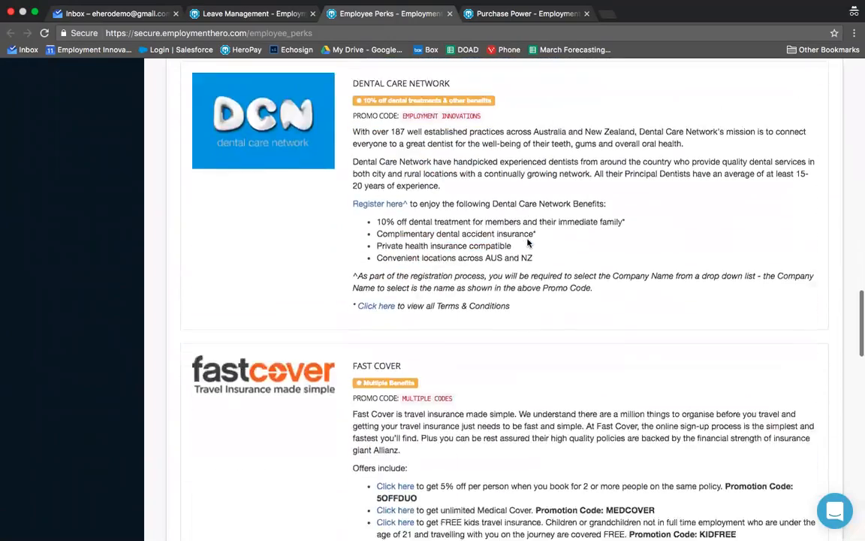
scroll(528, 242, "up", 20)
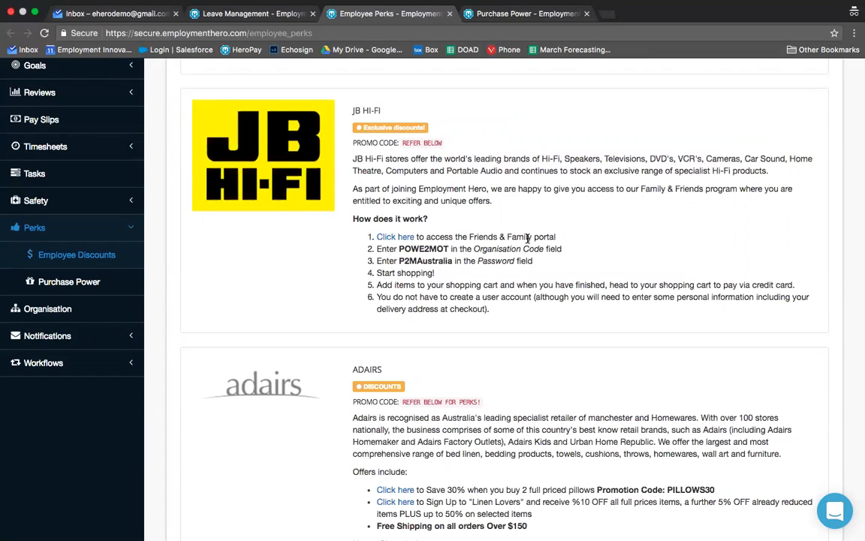
scroll(528, 239, "up", 5)
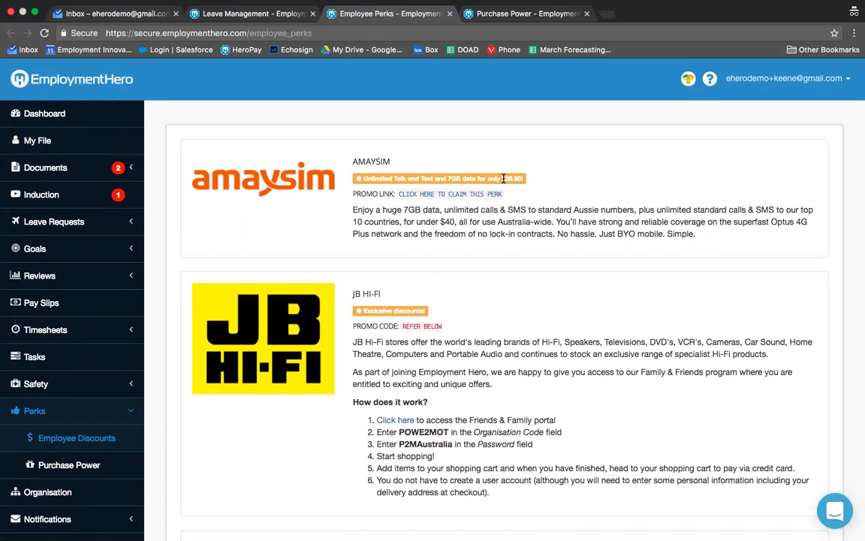
Step: Select Gym Membership, Mobile Plan and Home Loan as savings categories on the Purchase Power page
left_click(536, 17)
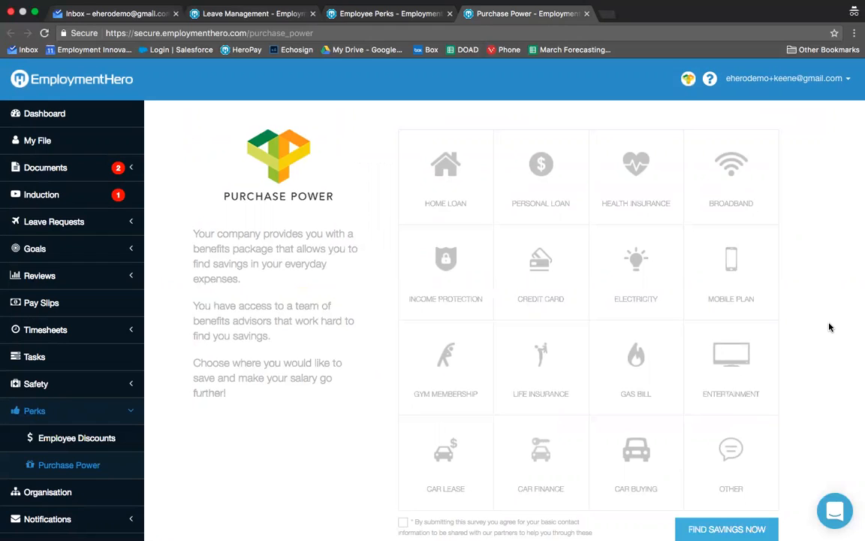
left_click(456, 402)
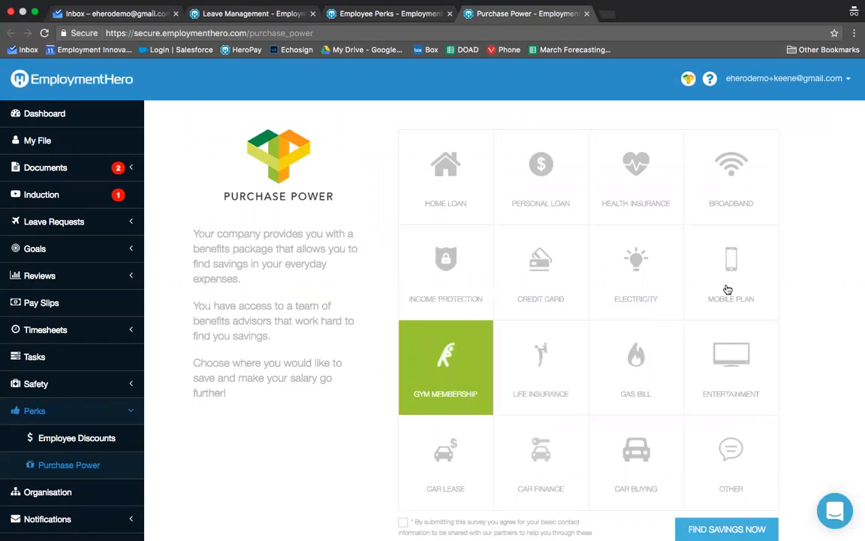
left_click(726, 289)
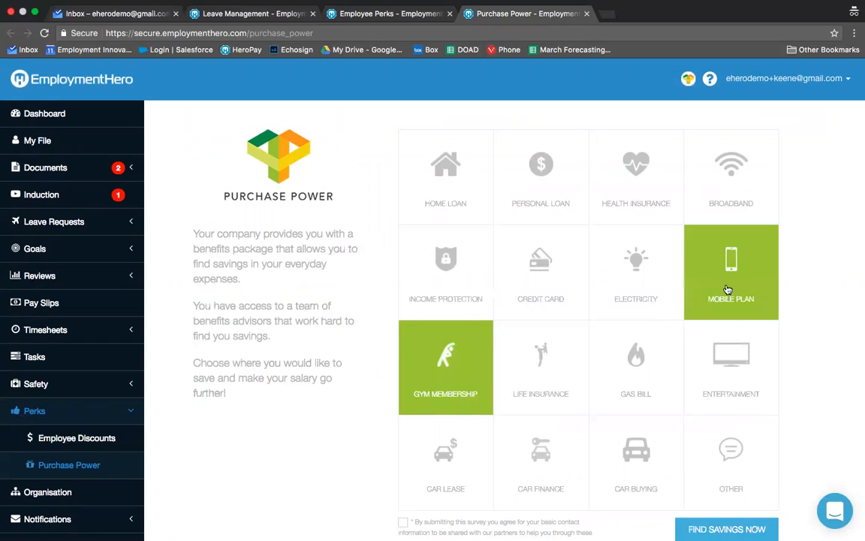
left_click(464, 194)
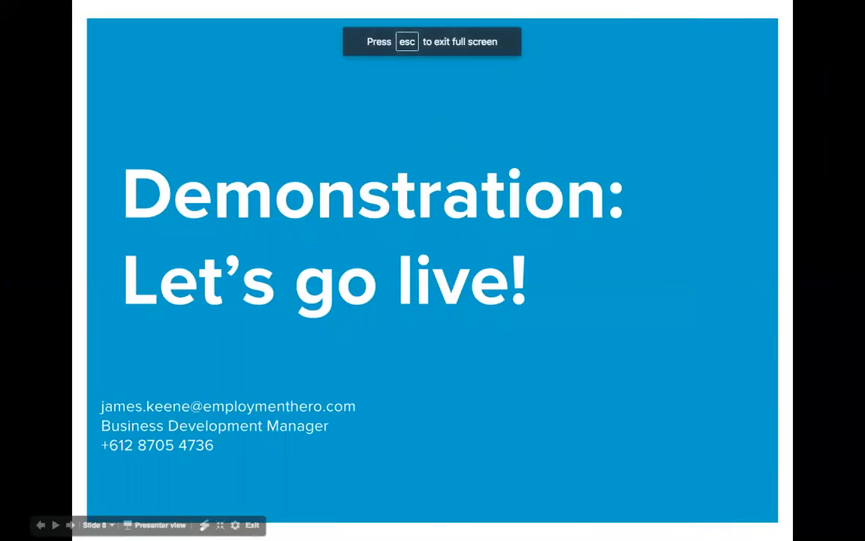
Step: Switch to the full-screen slide presentation showing the Free, Standard and Premium pricing comparison
key("Right")
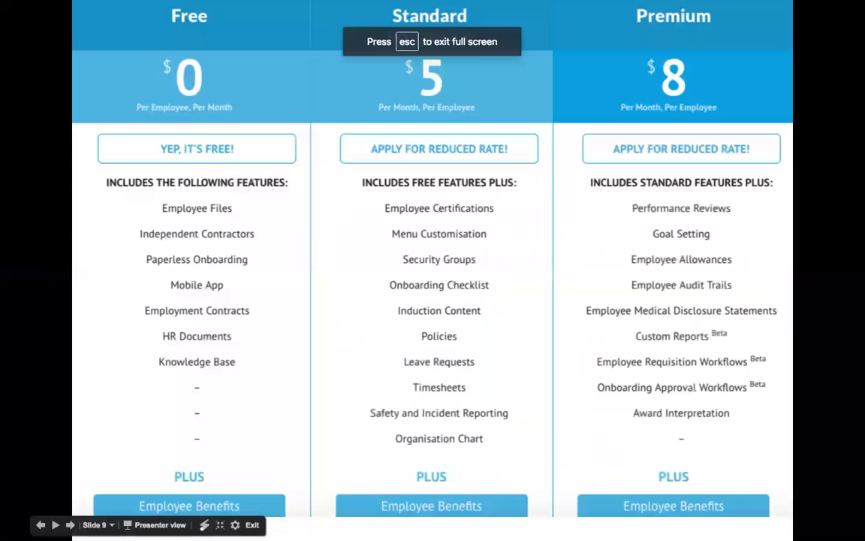